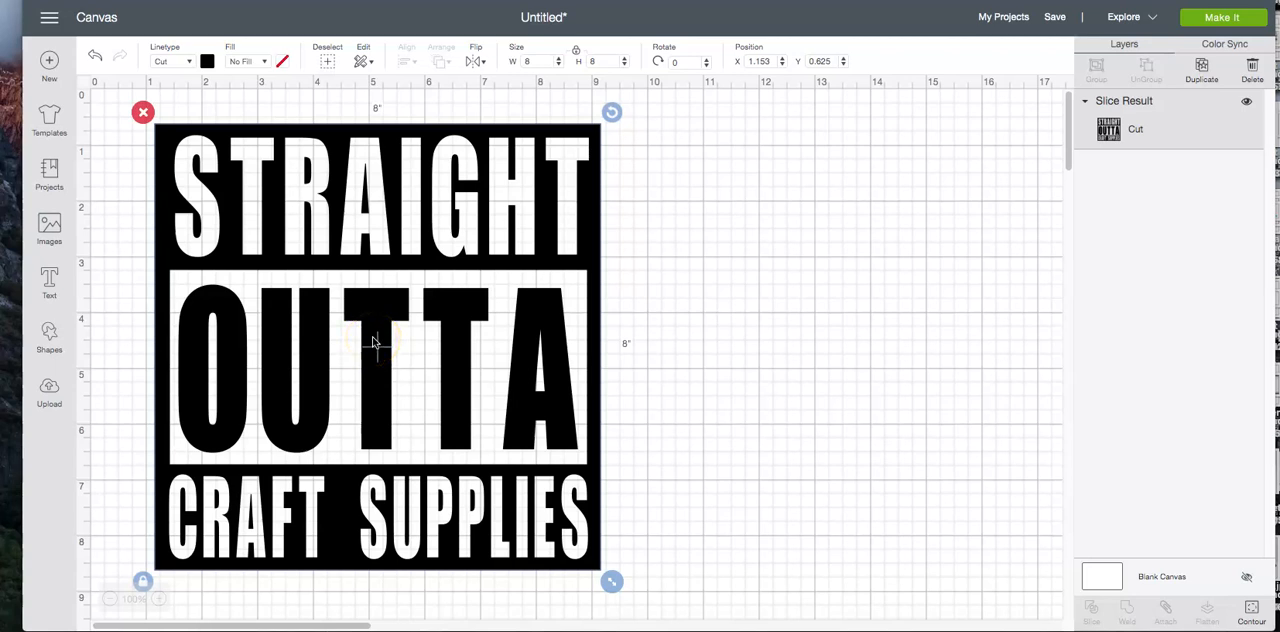
Hide the finished Straight Outta Craft Supplies layer to clear the canvas
left_click(1246, 101)
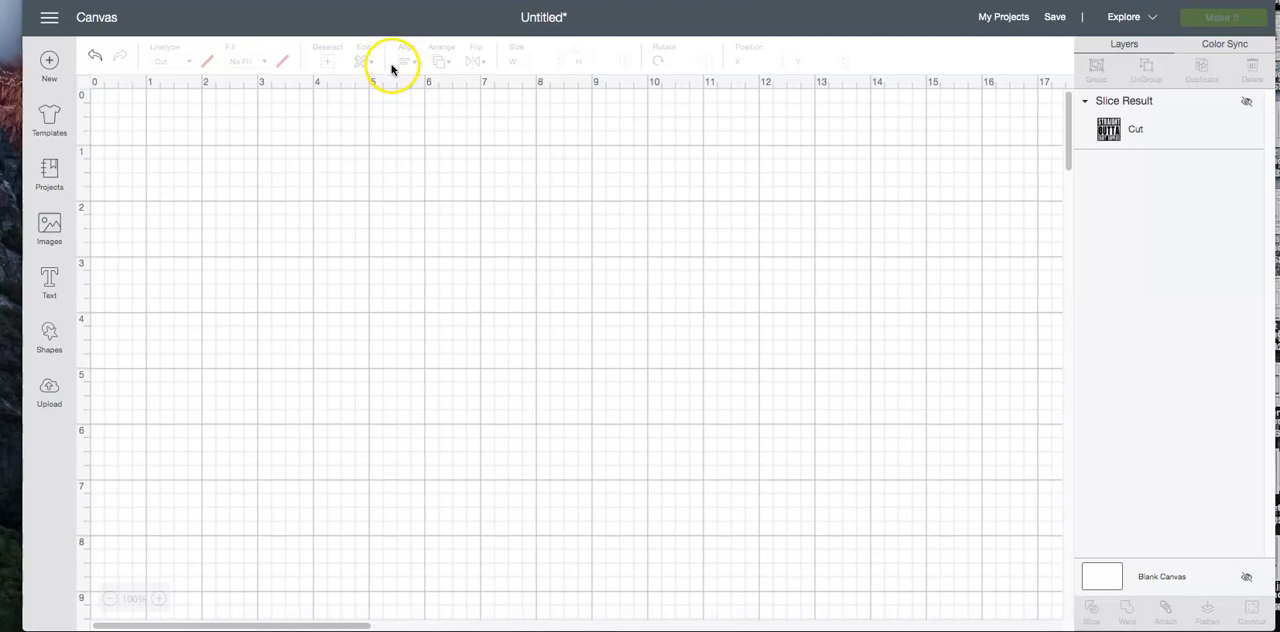
left_click(46, 338)
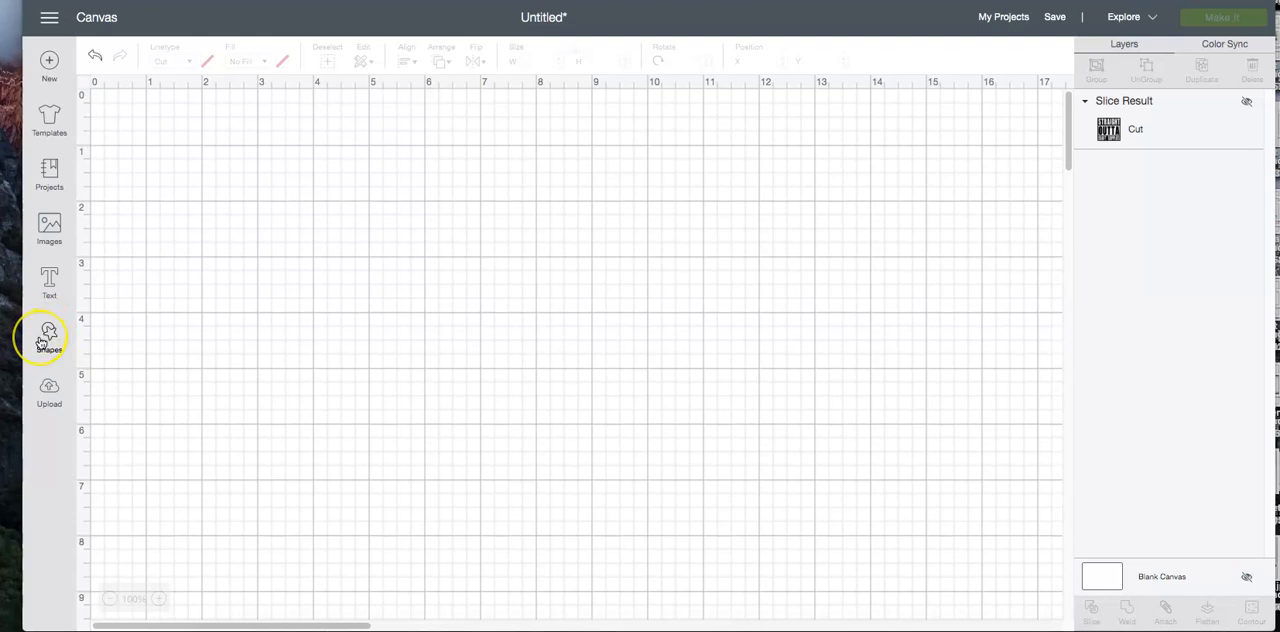
left_click(47, 279)
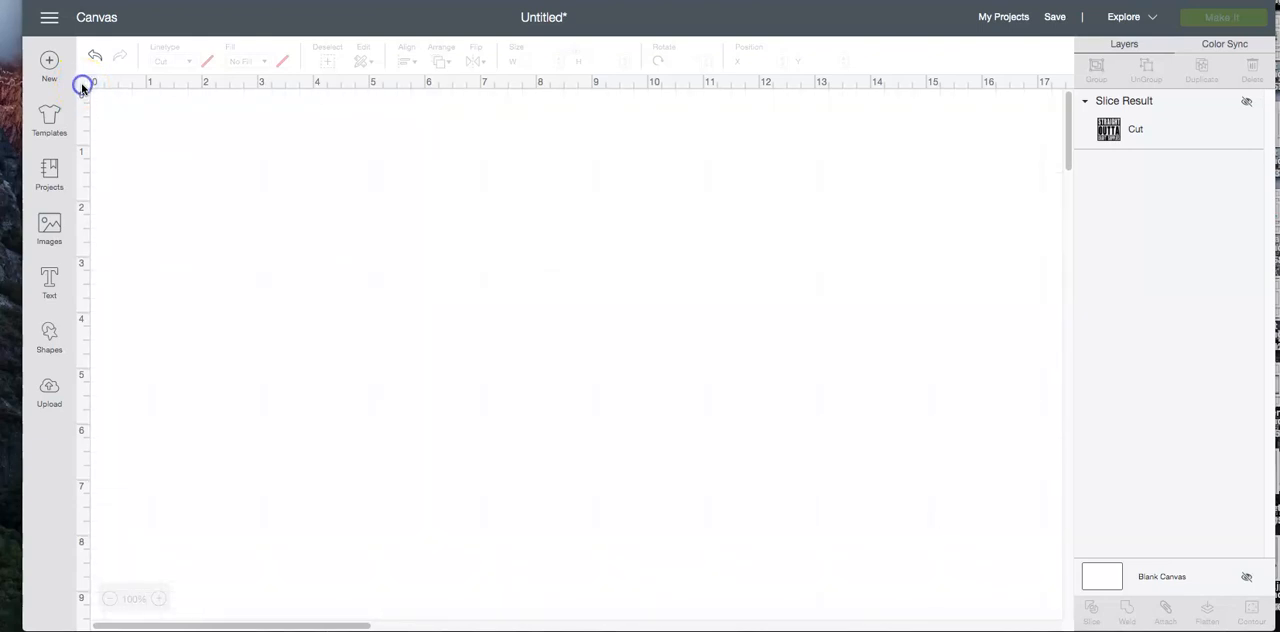
Cycle the canvas grid display through its modes, ending on the full grid
left_click(82, 88)
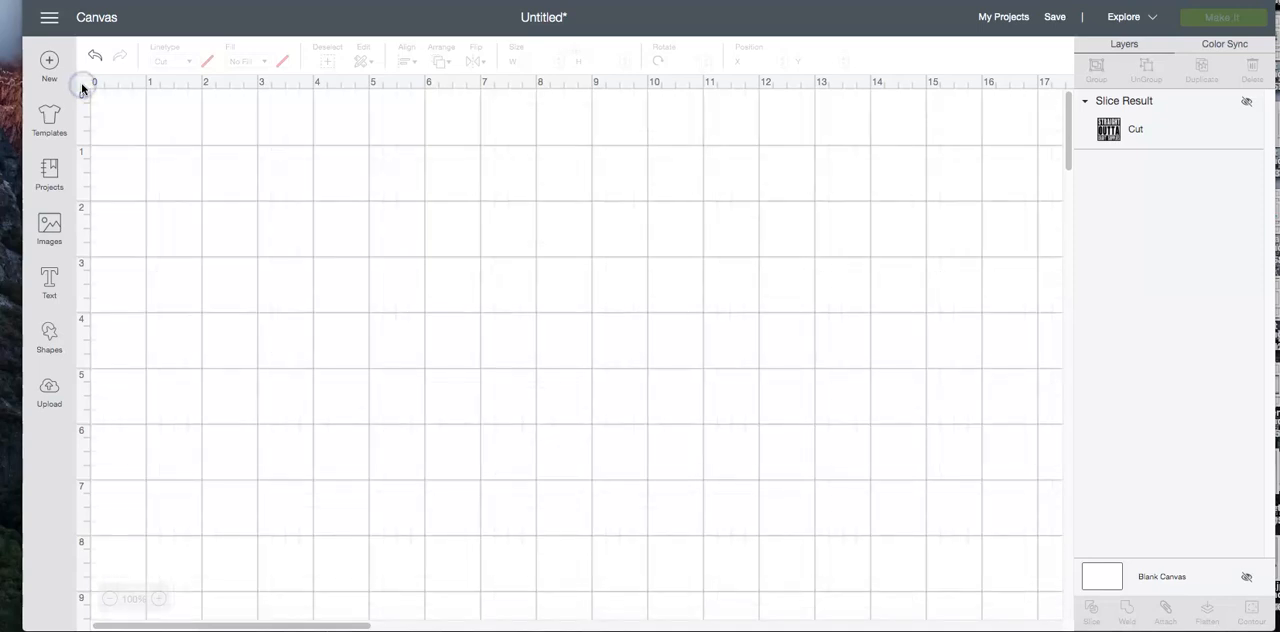
left_click(82, 88)
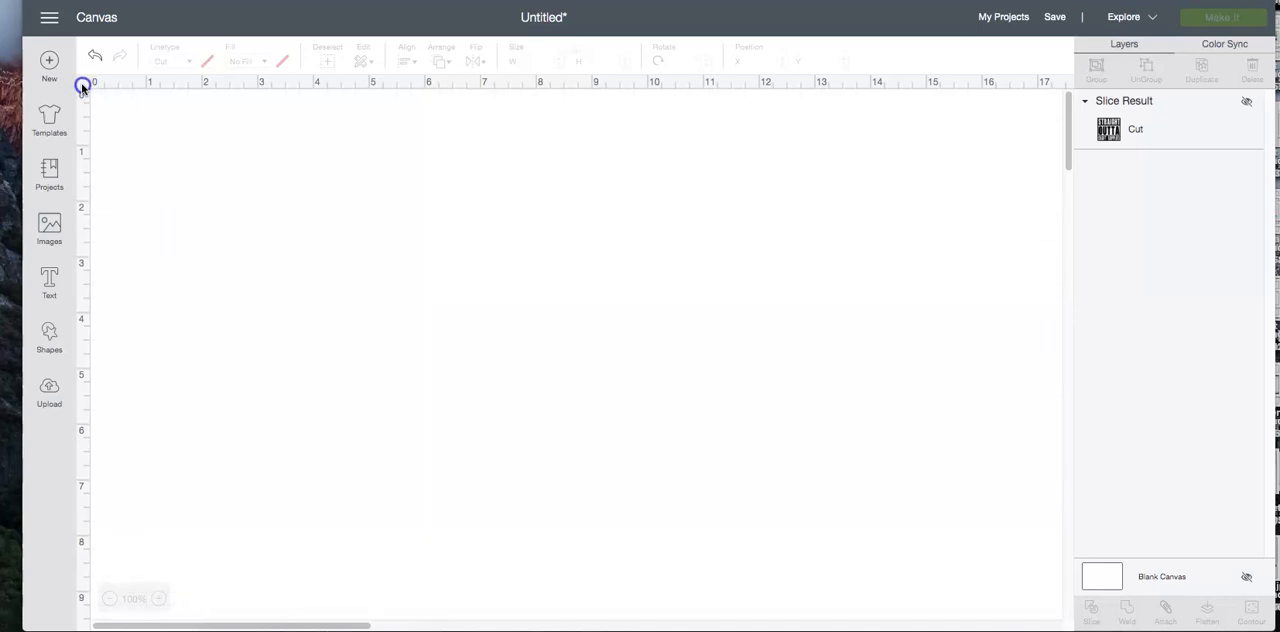
left_click(82, 88)
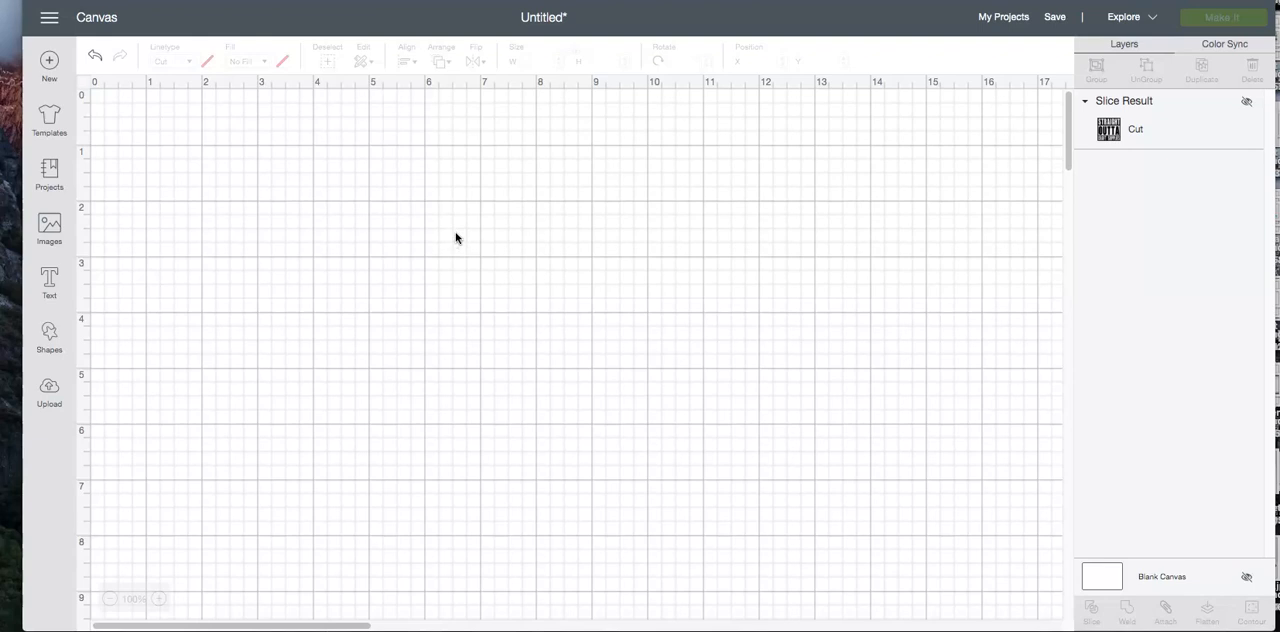
Insert a square shape and set its size to 8 by 8 inches
left_click(48, 336)
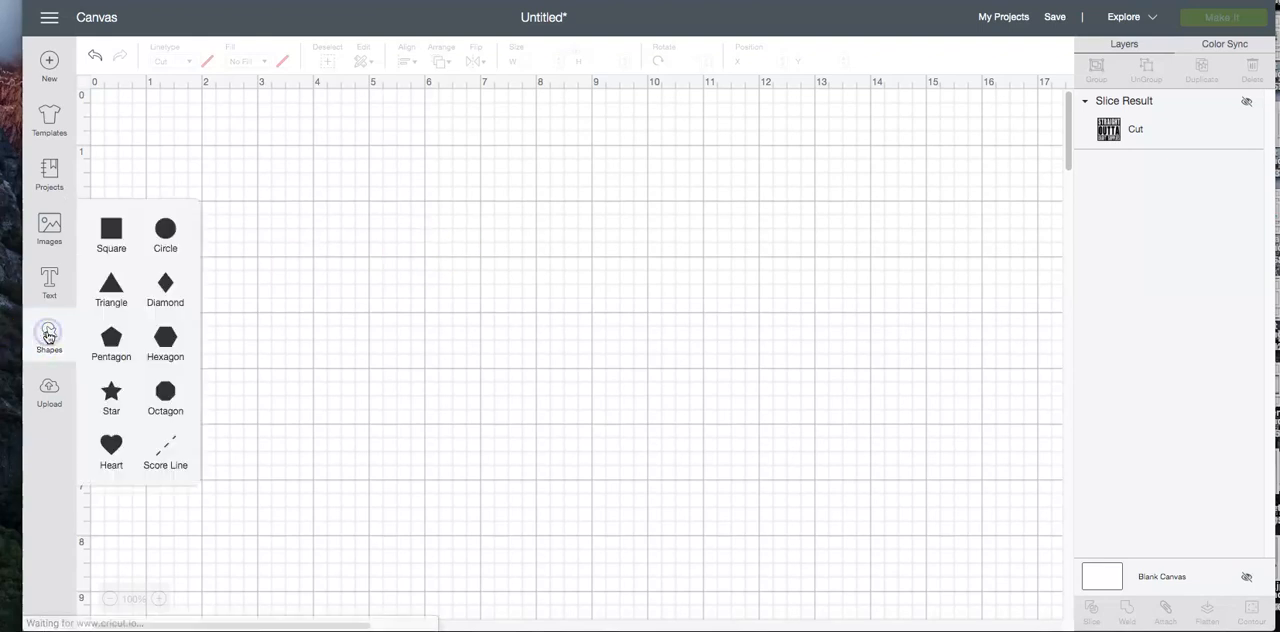
left_click(108, 233)
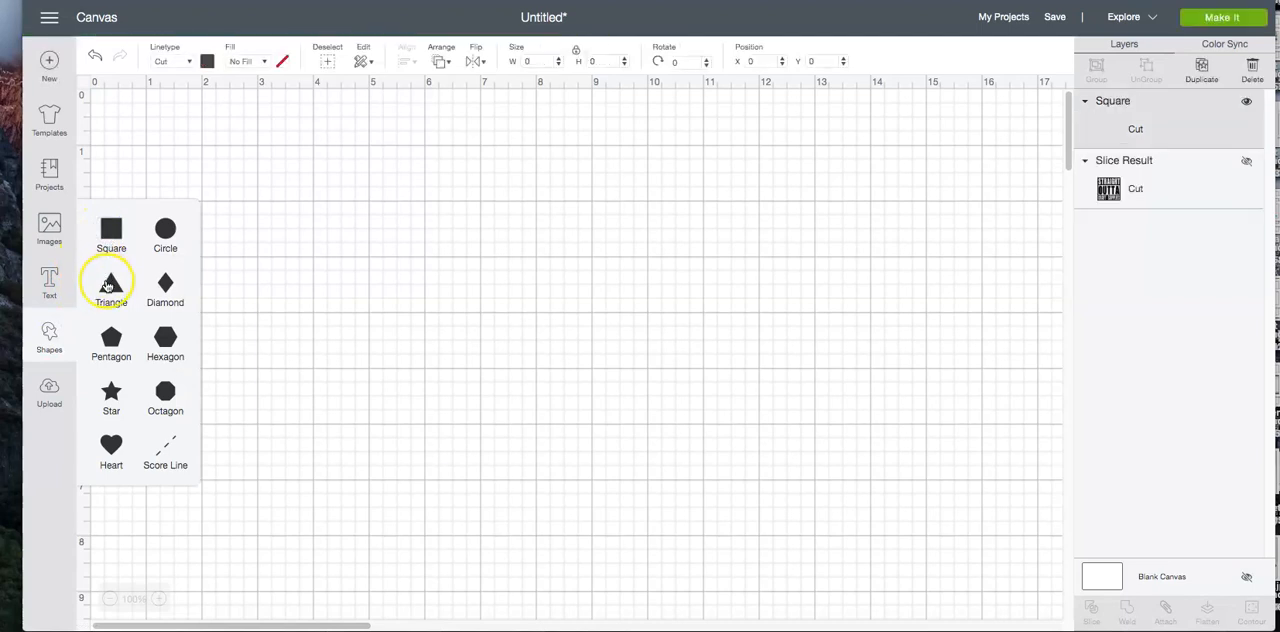
double_click(546, 61)
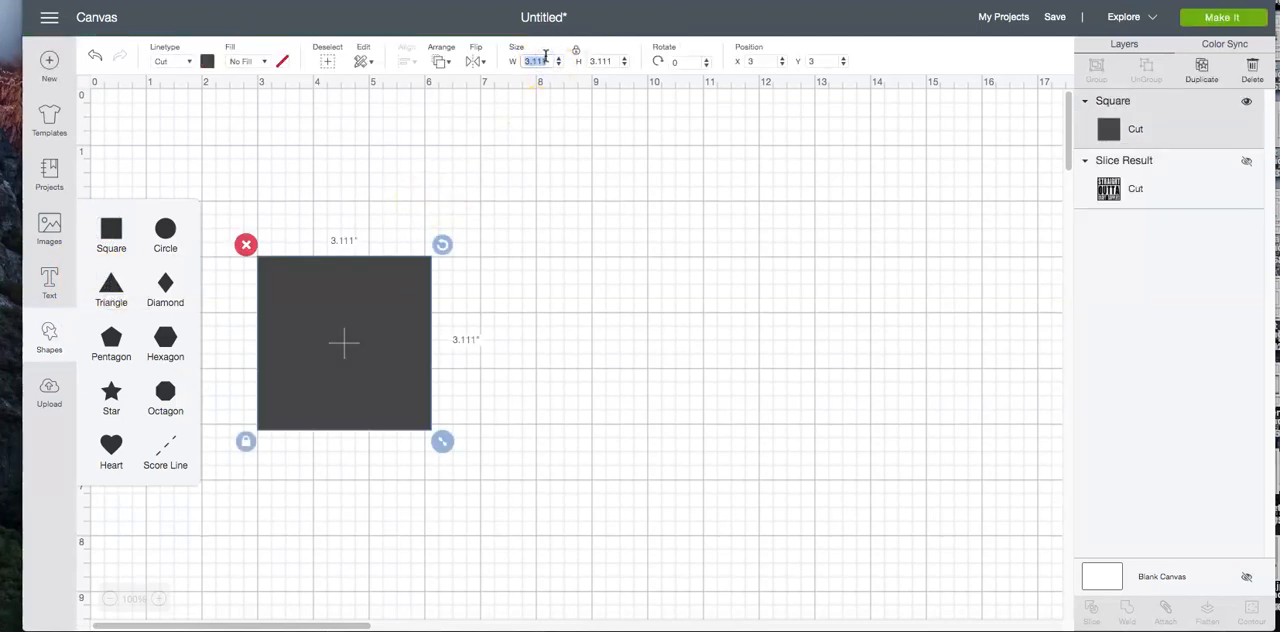
key("Return")
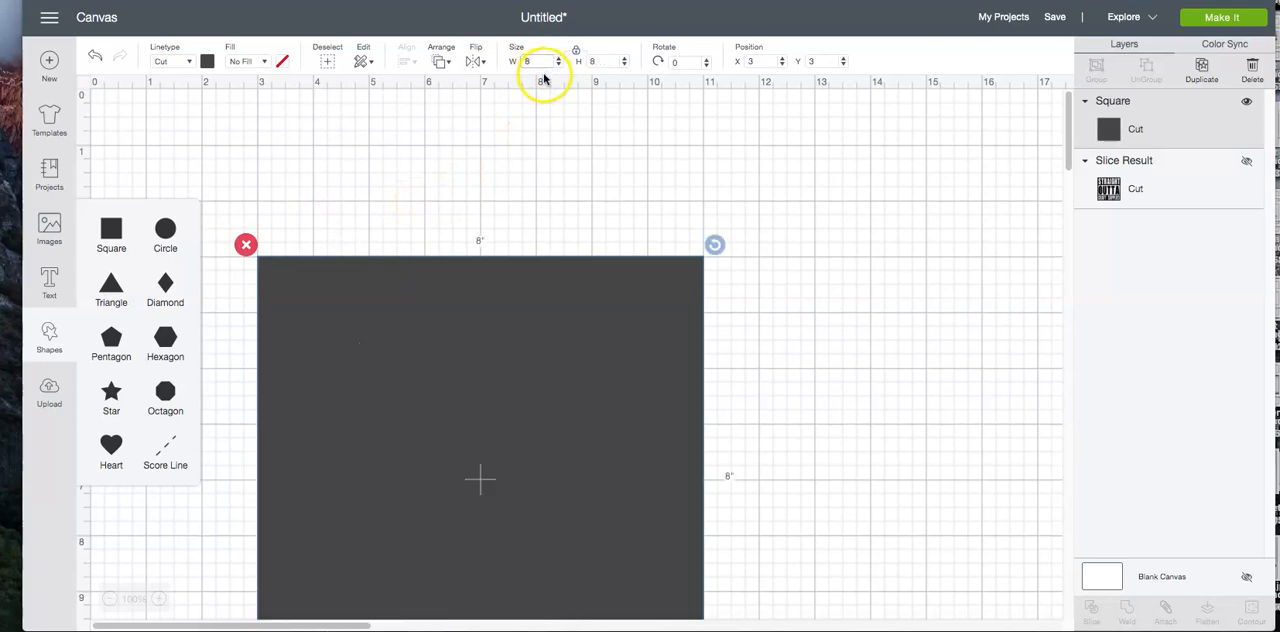
left_click(506, 405)
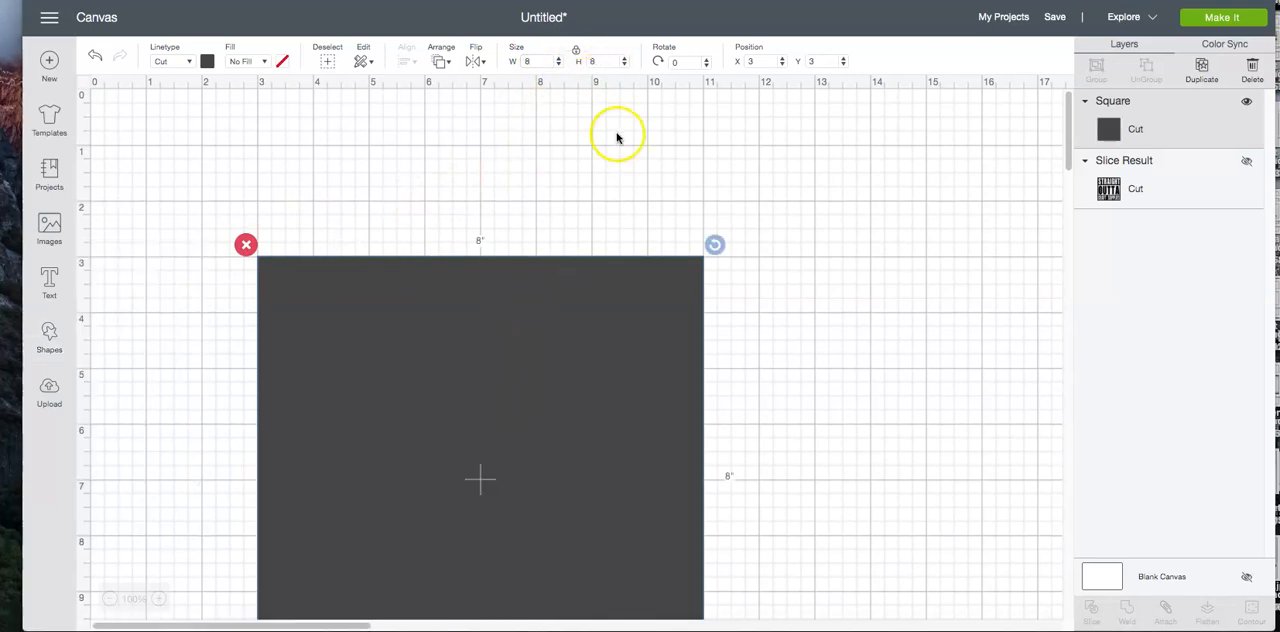
Position the 8-inch square at X 1 and Y 1, and deselect it
left_click(749, 62)
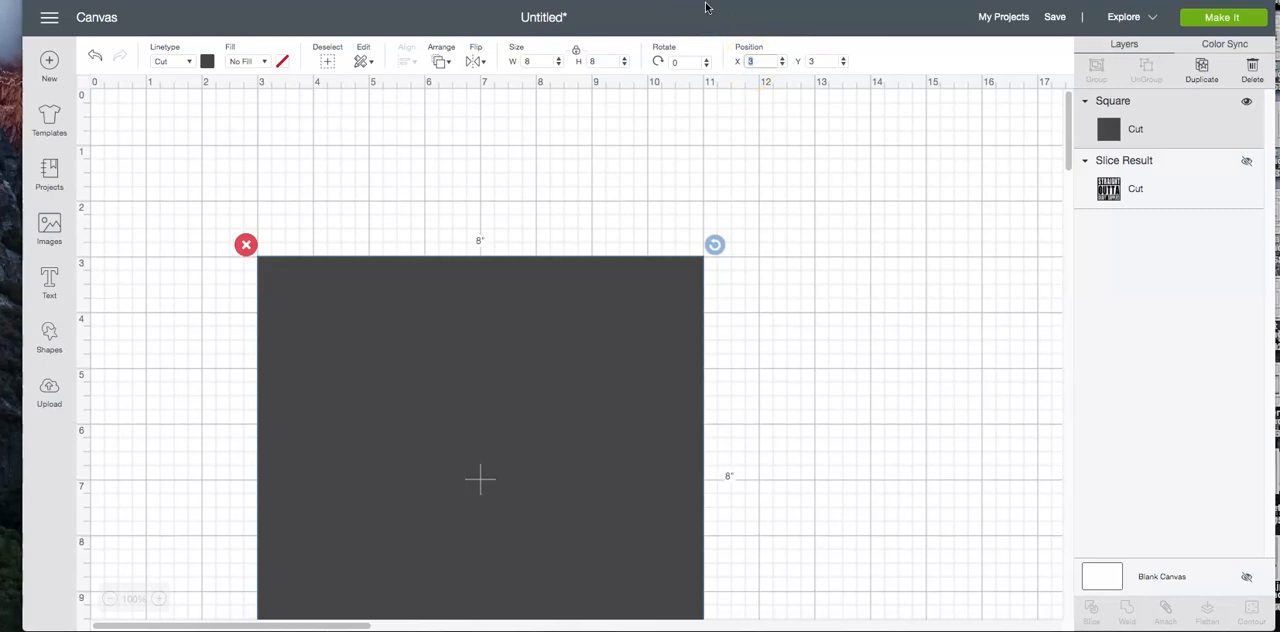
type("1")
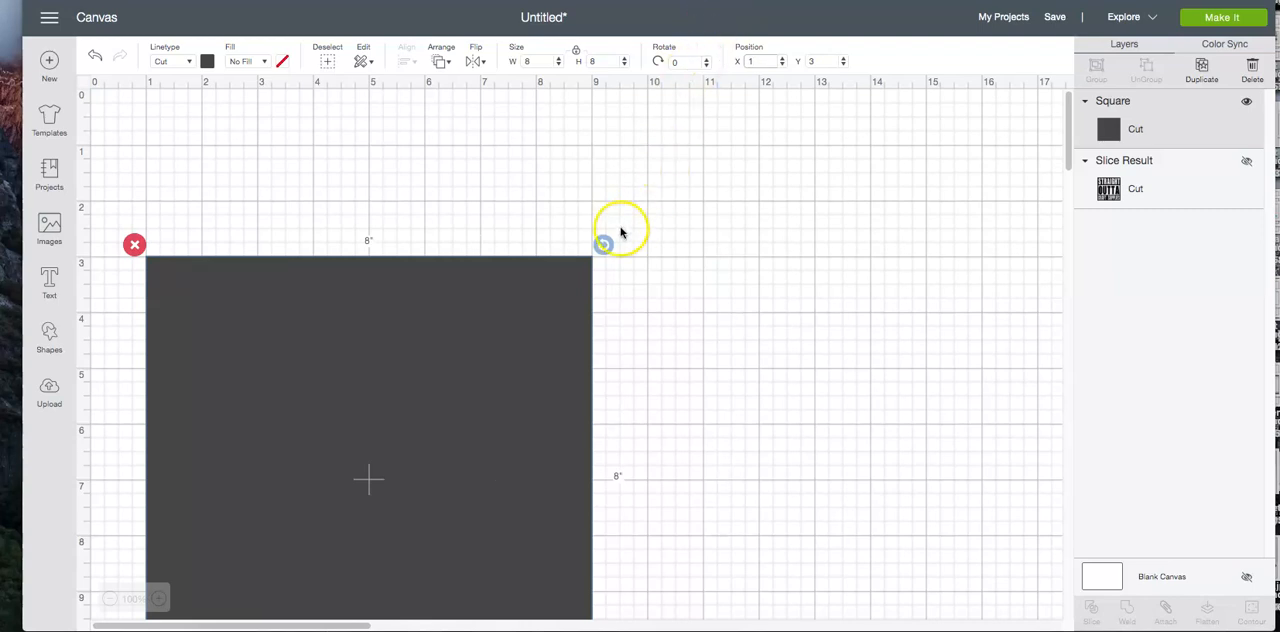
left_click_drag(231, 503, 234, 354)
left_click(757, 61)
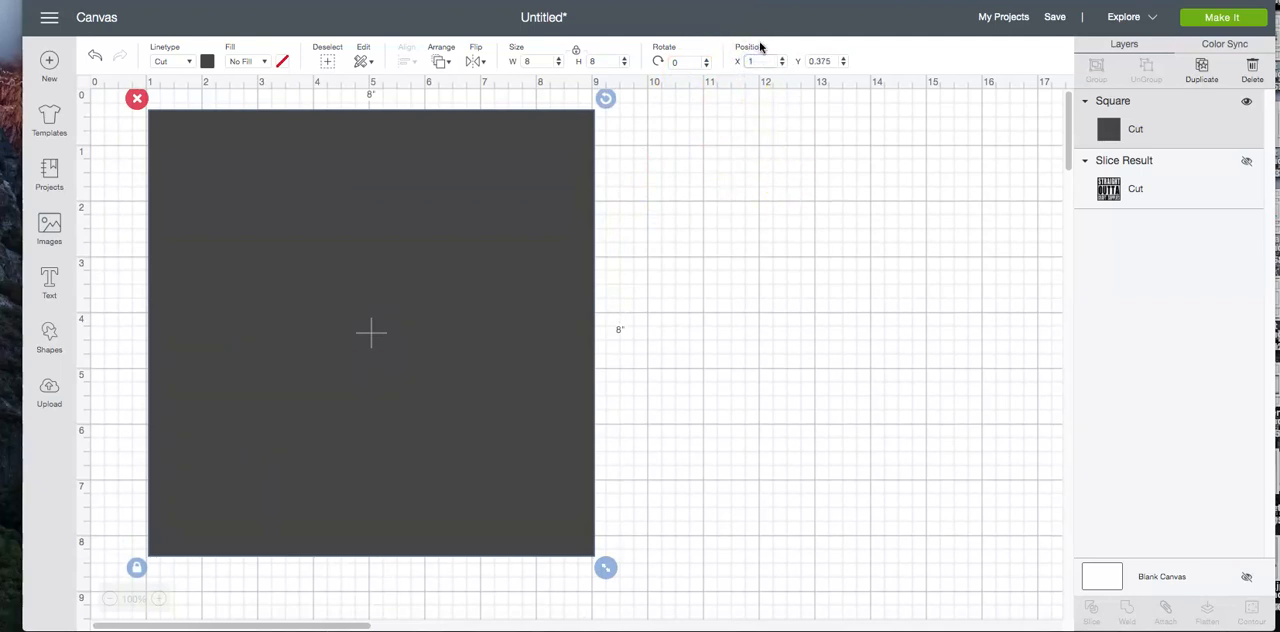
key("Return")
left_click(823, 57)
type("1")
key("Return")
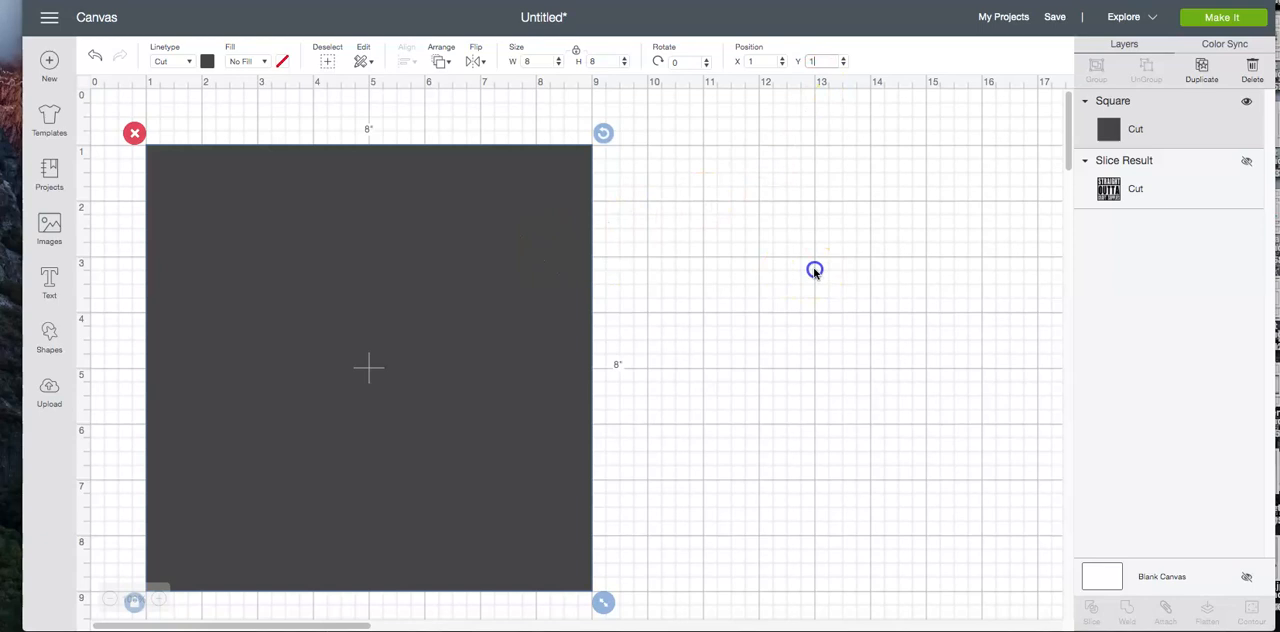
left_click(768, 267)
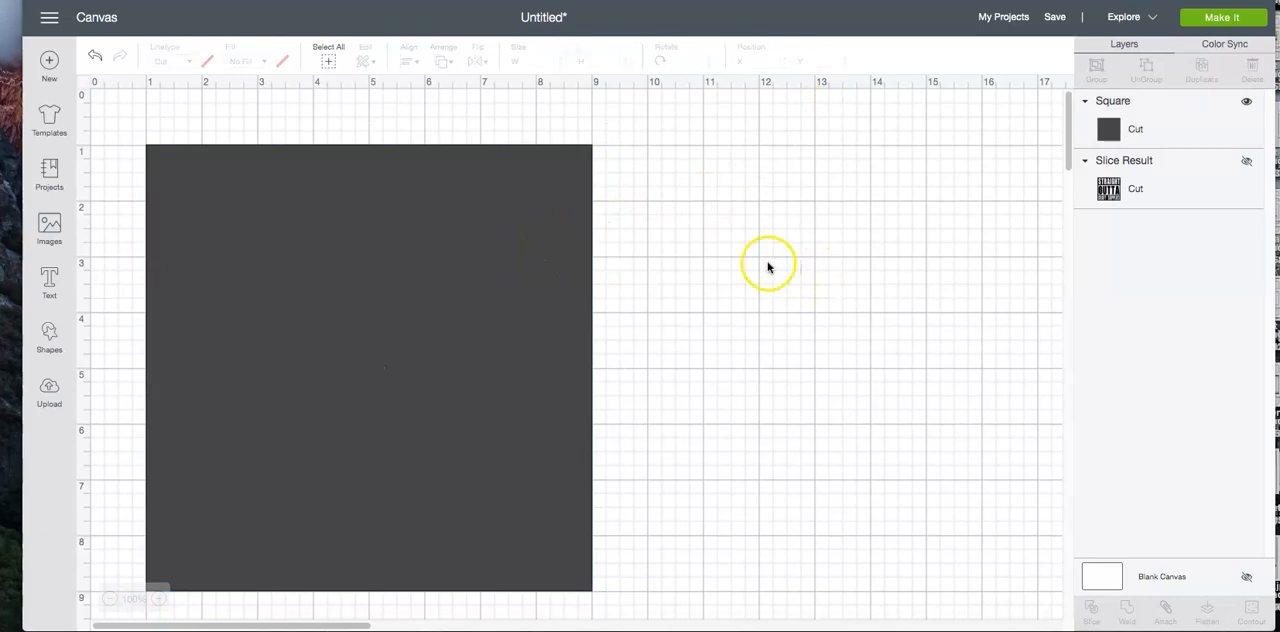
Add a second square and move it to the empty canvas area beside the large square
left_click(48, 338)
left_click(111, 236)
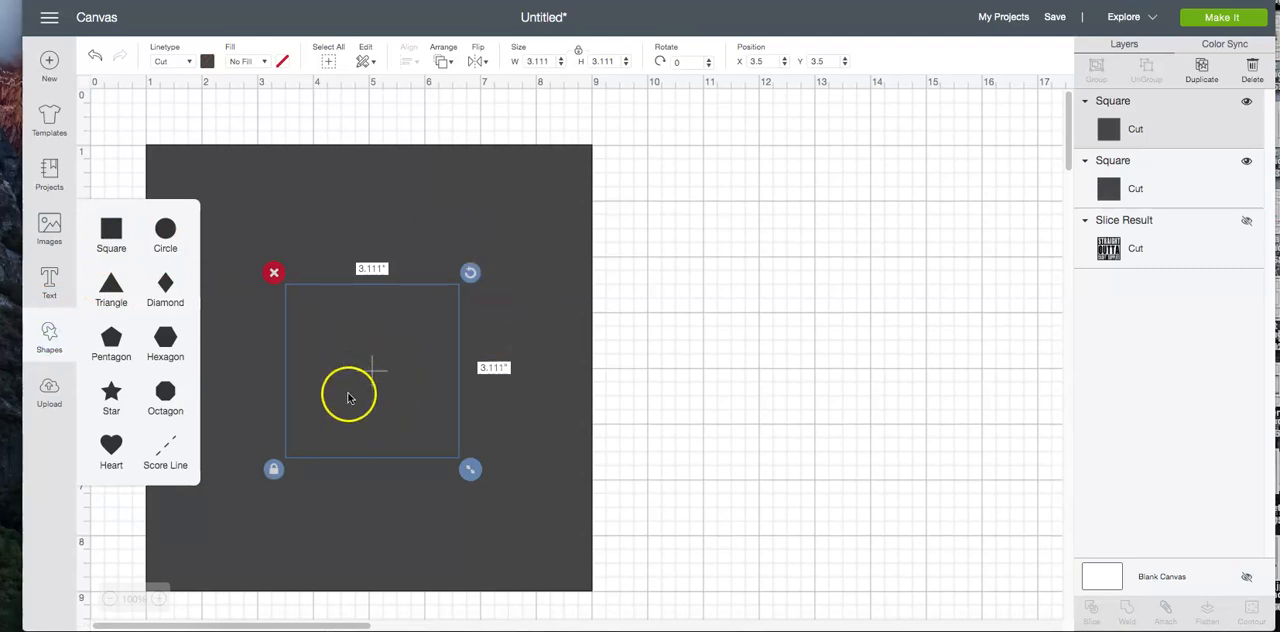
left_click_drag(358, 392, 762, 346)
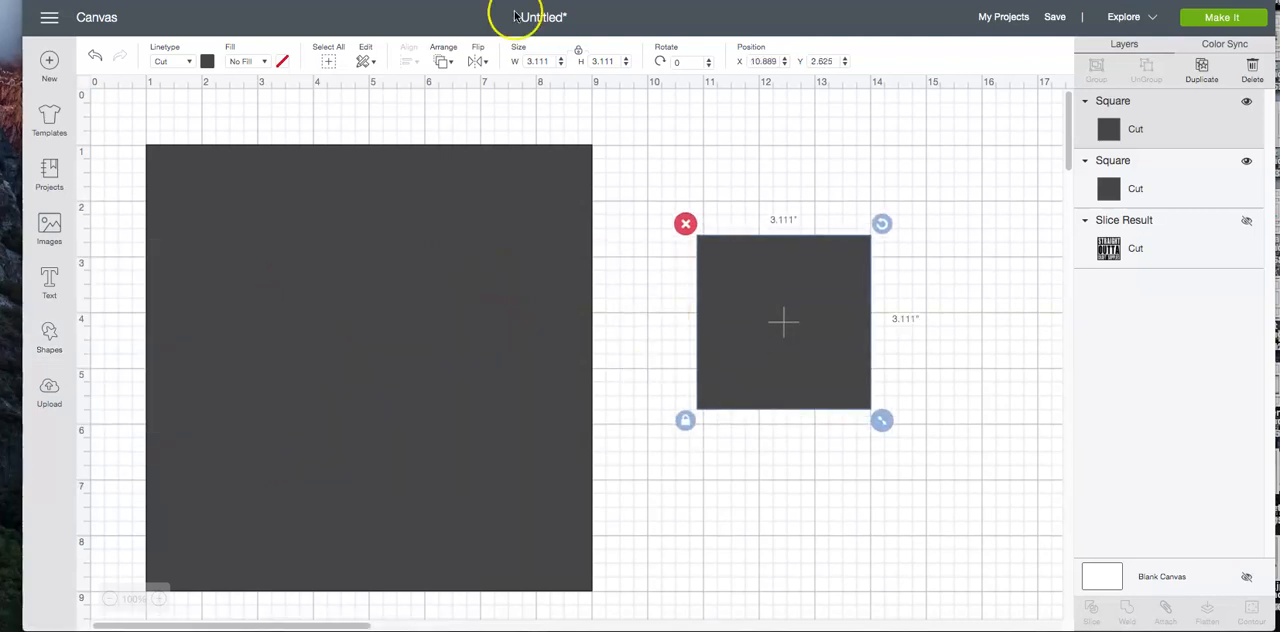
Unlock the second square's proportions, set its width to 7.5 and height to 3.5 inches, and lock the proportions again
left_click(580, 54)
left_click(537, 61)
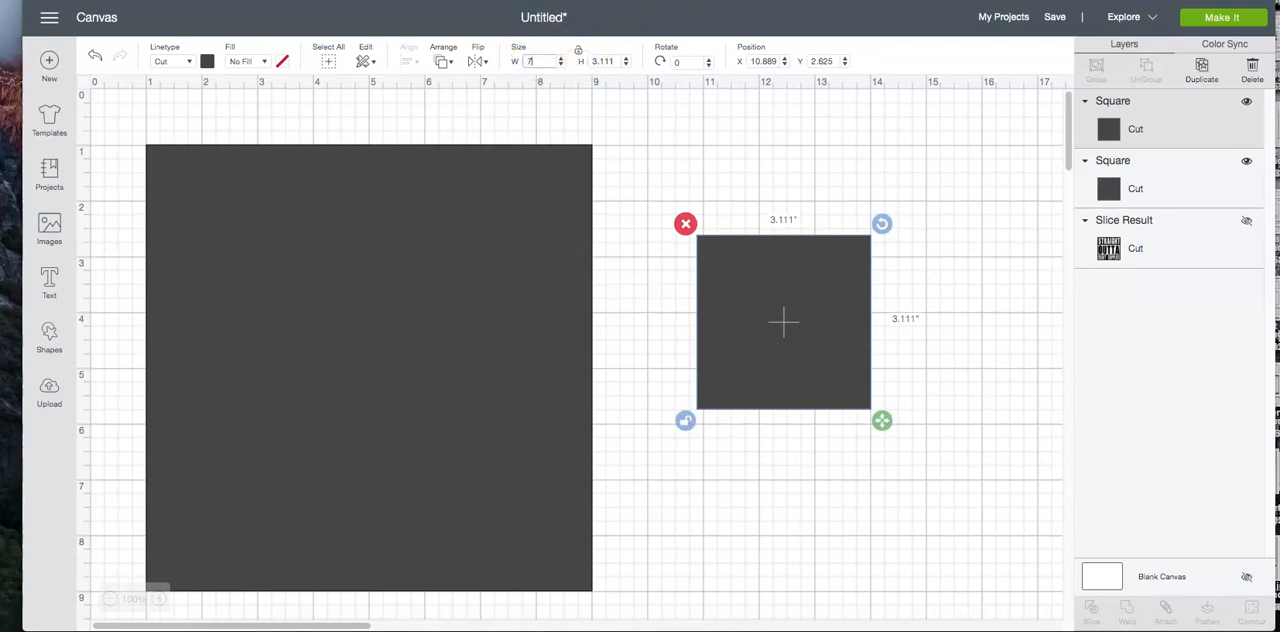
left_click(603, 61)
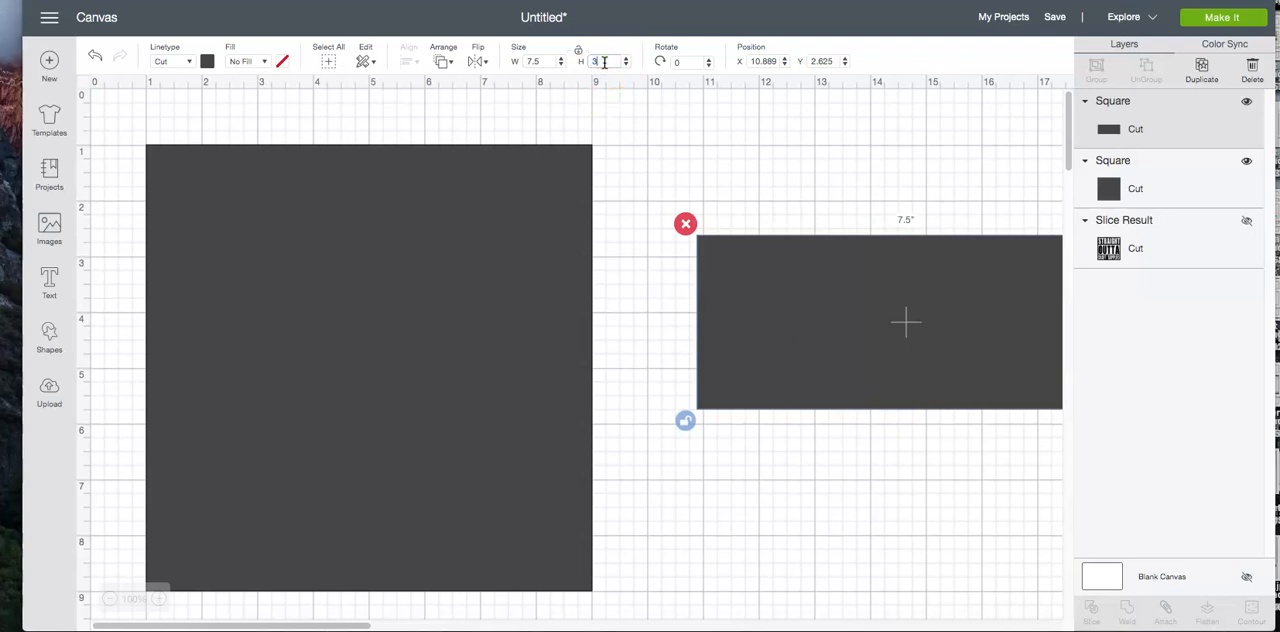
key("Return")
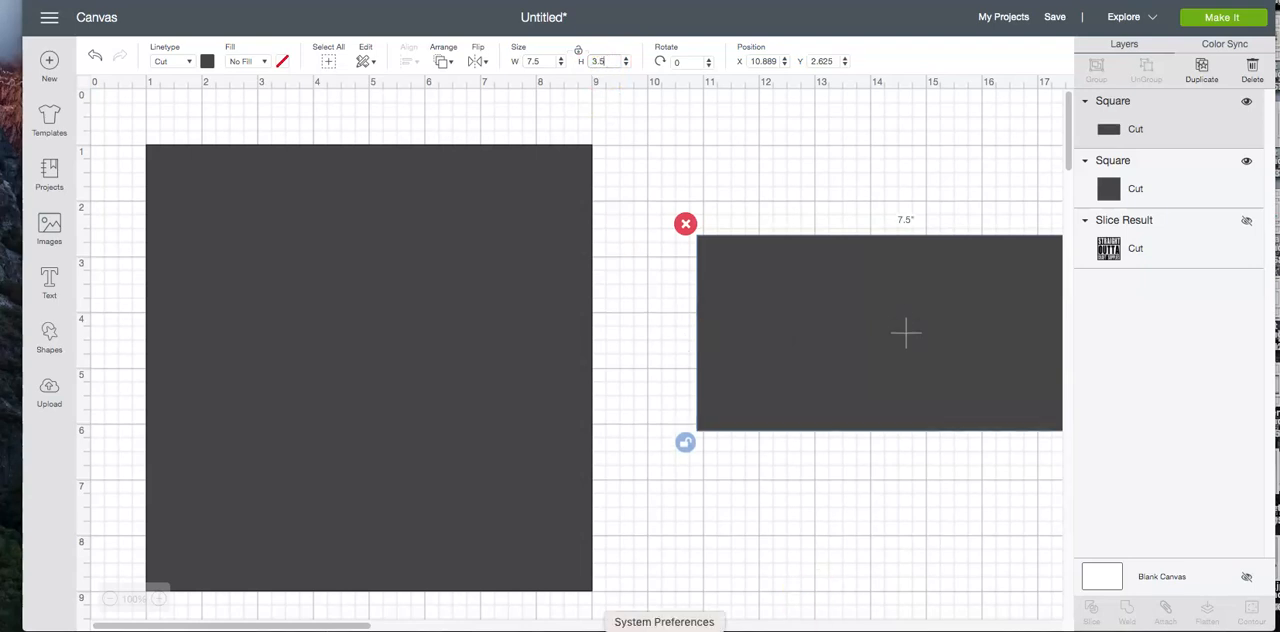
mouse_move(231, 626)
left_mouse_down()
mouse_move(326, 627)
mouse_move(229, 627)
left_mouse_up()
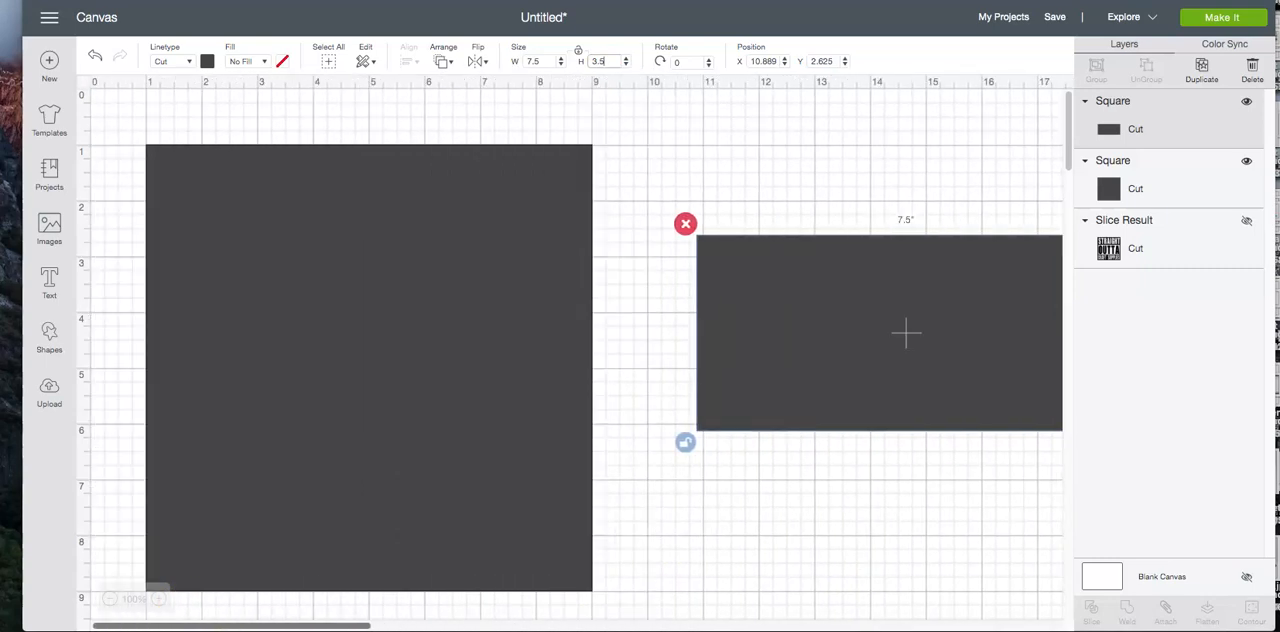
left_click(580, 53)
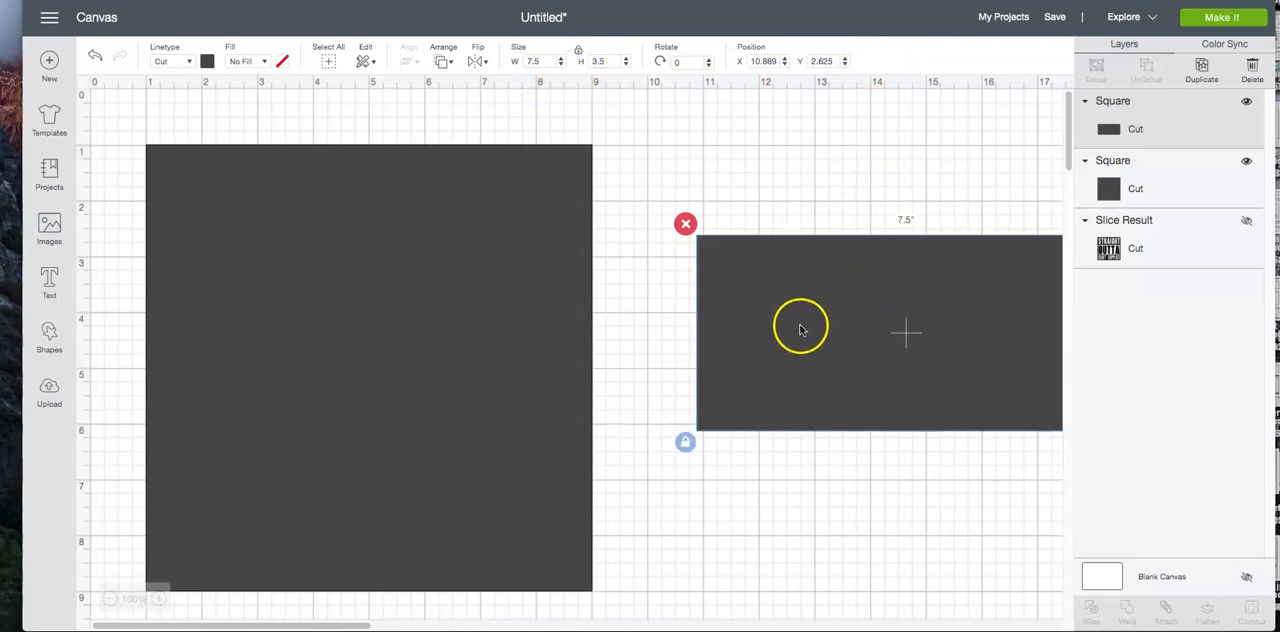
Place the 7.5-inch rectangle inside the large square, at about X 1.24 and Y 3.56
left_click(762, 61)
double_click(760, 62)
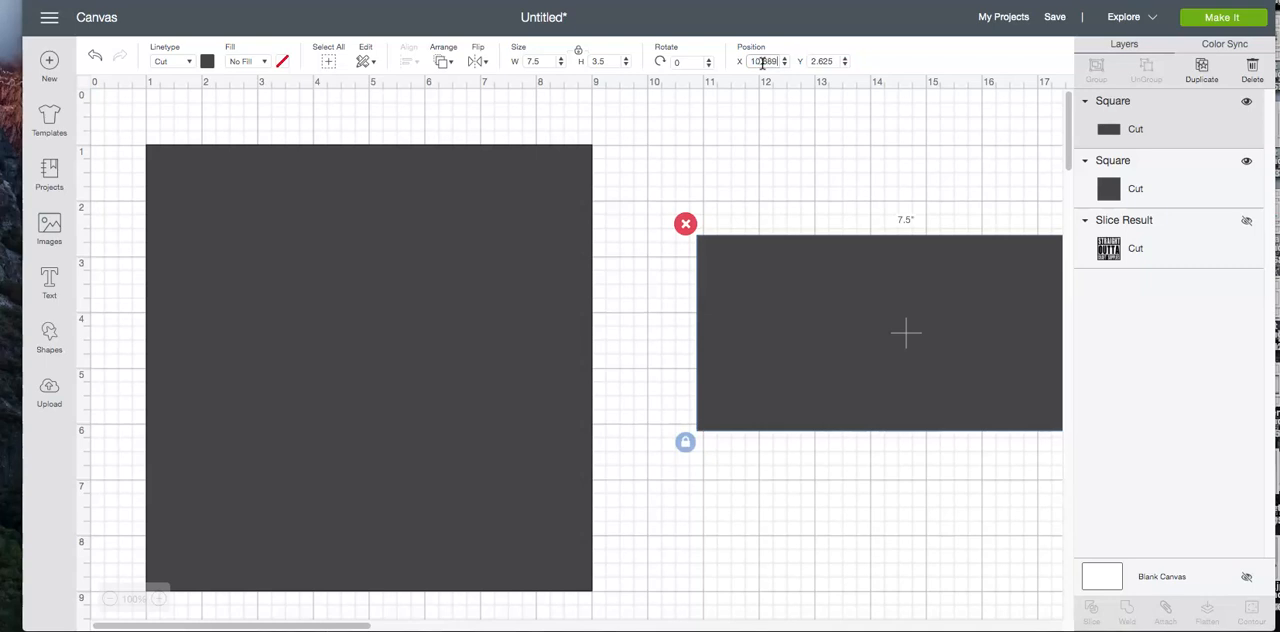
key("super+z")
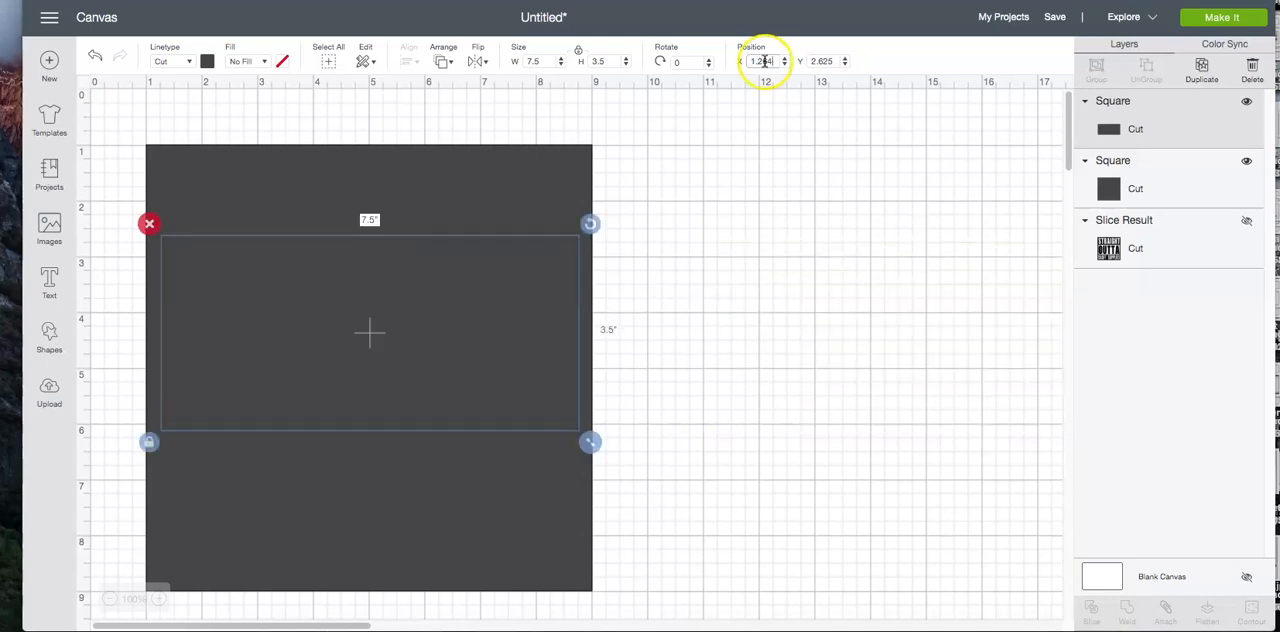
left_click_drag(431, 340, 427, 397)
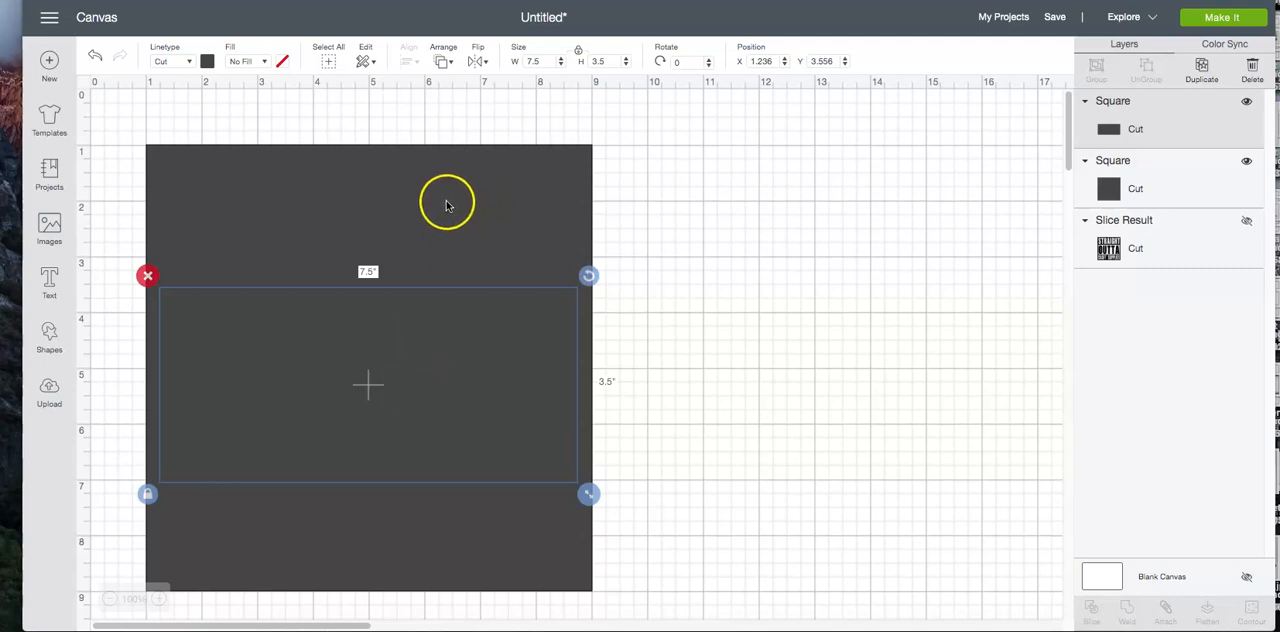
Slice the rectangle out of the large square and deselect the resulting pieces
left_click(331, 63)
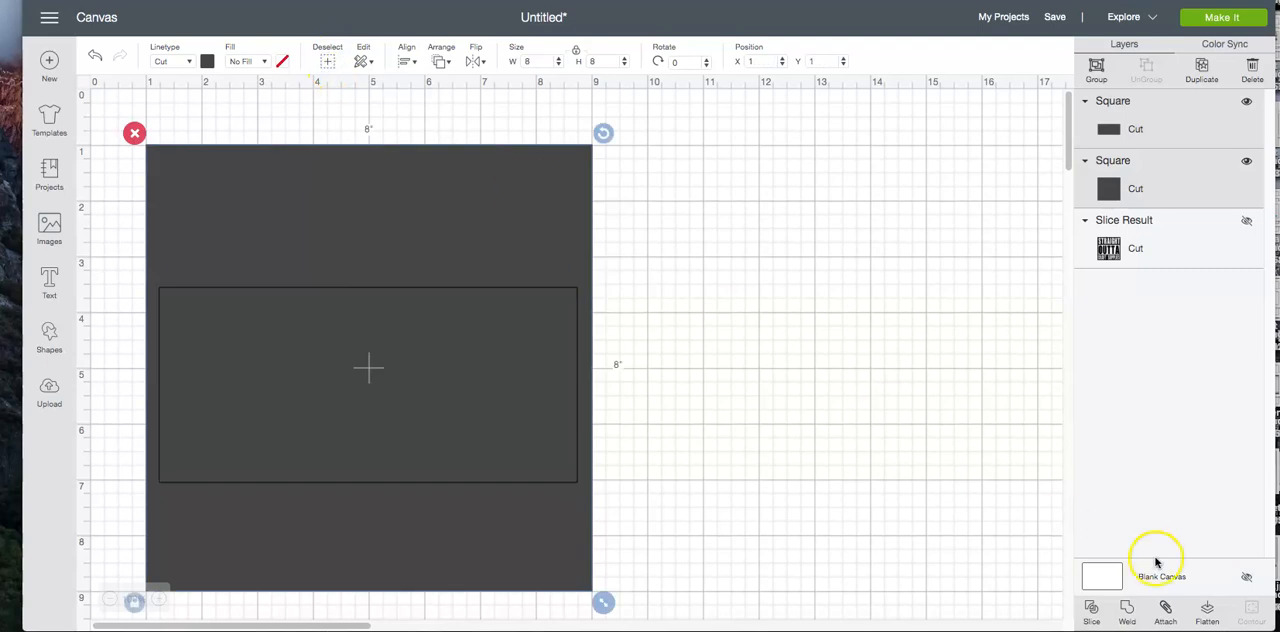
left_click(1090, 611)
left_click(866, 532)
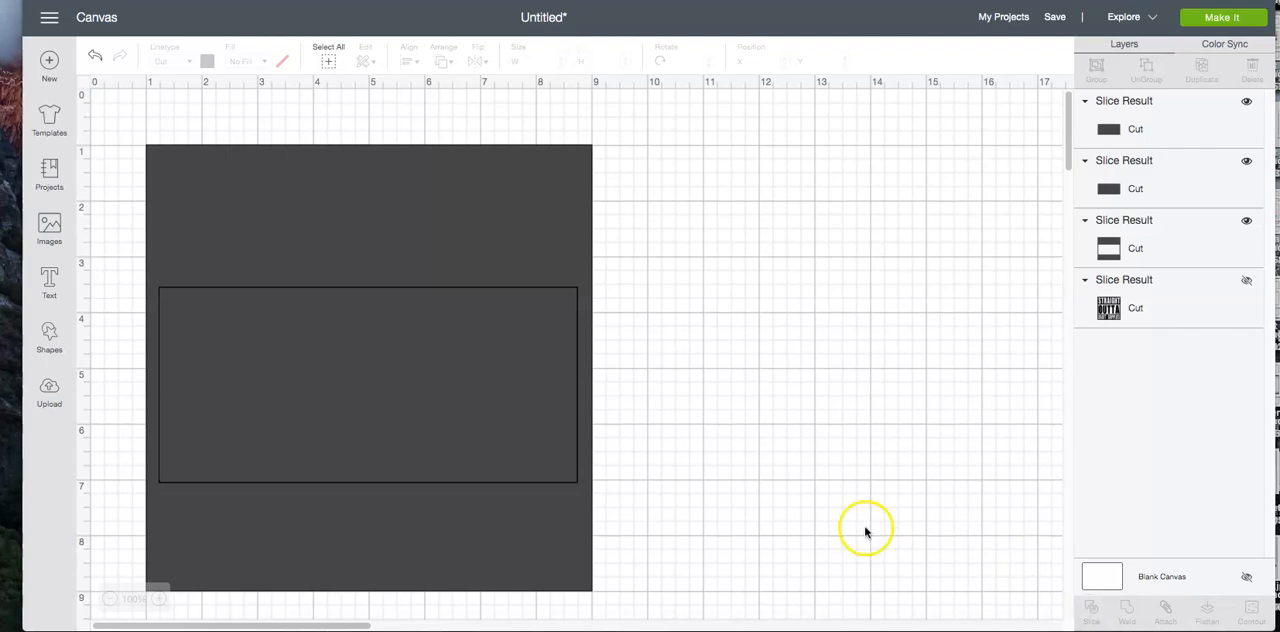
Delete both sliced rectangle pieces to leave an open window in the large square
left_click(453, 408)
key("Delete")
left_click(453, 407)
key("Delete")
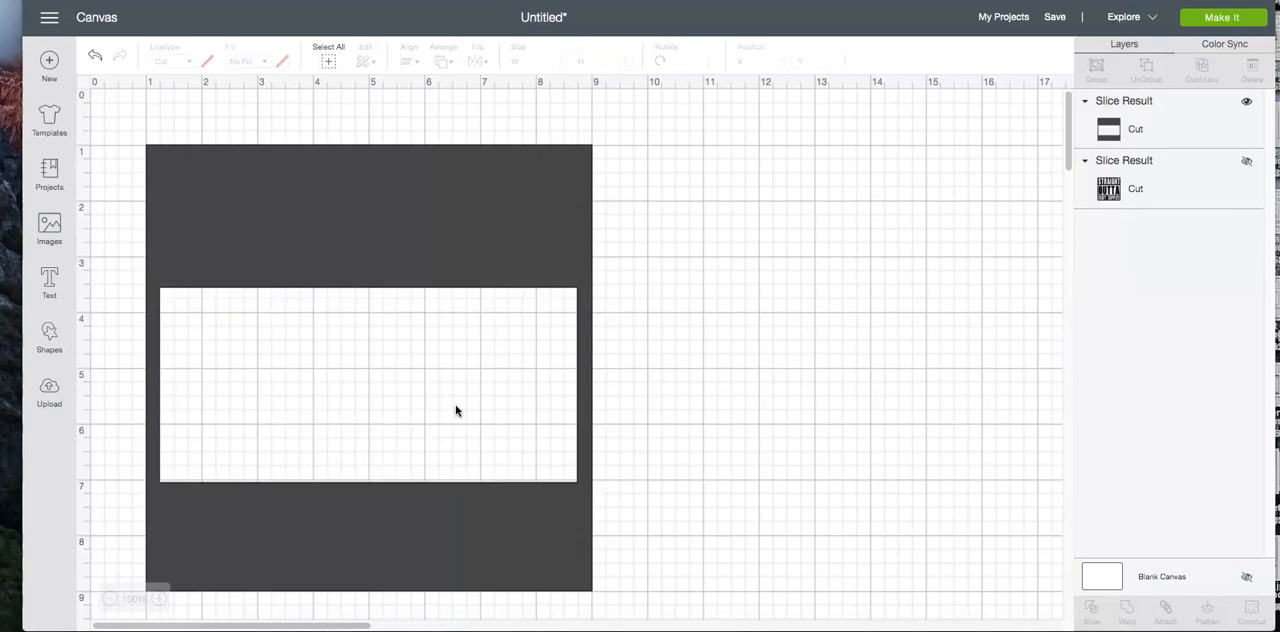
Add the text STRAIGHT in the Impact font and move it to the empty canvas area beside the square
left_click(48, 285)
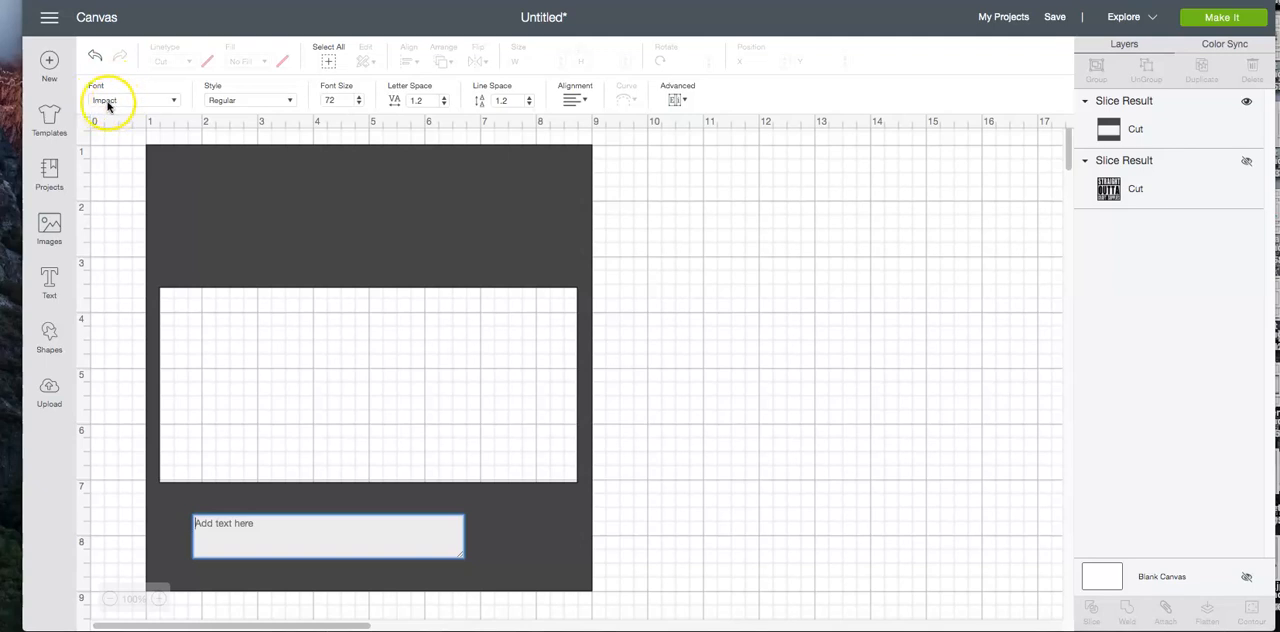
left_click(218, 546)
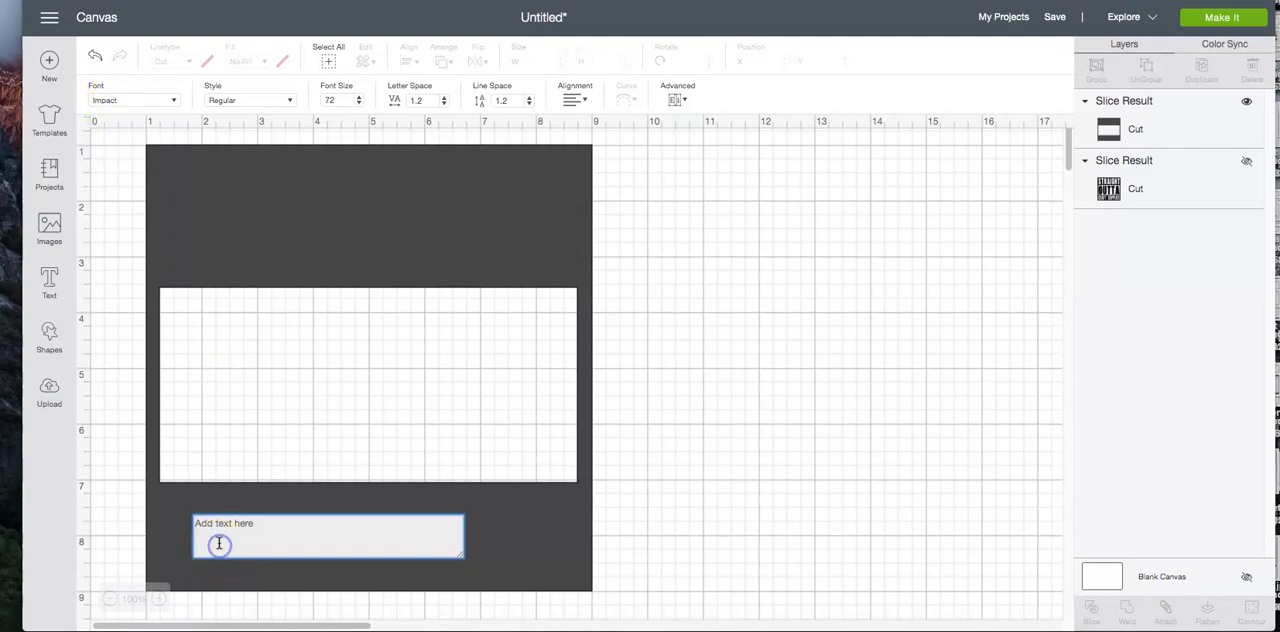
type("STRAIGHT")
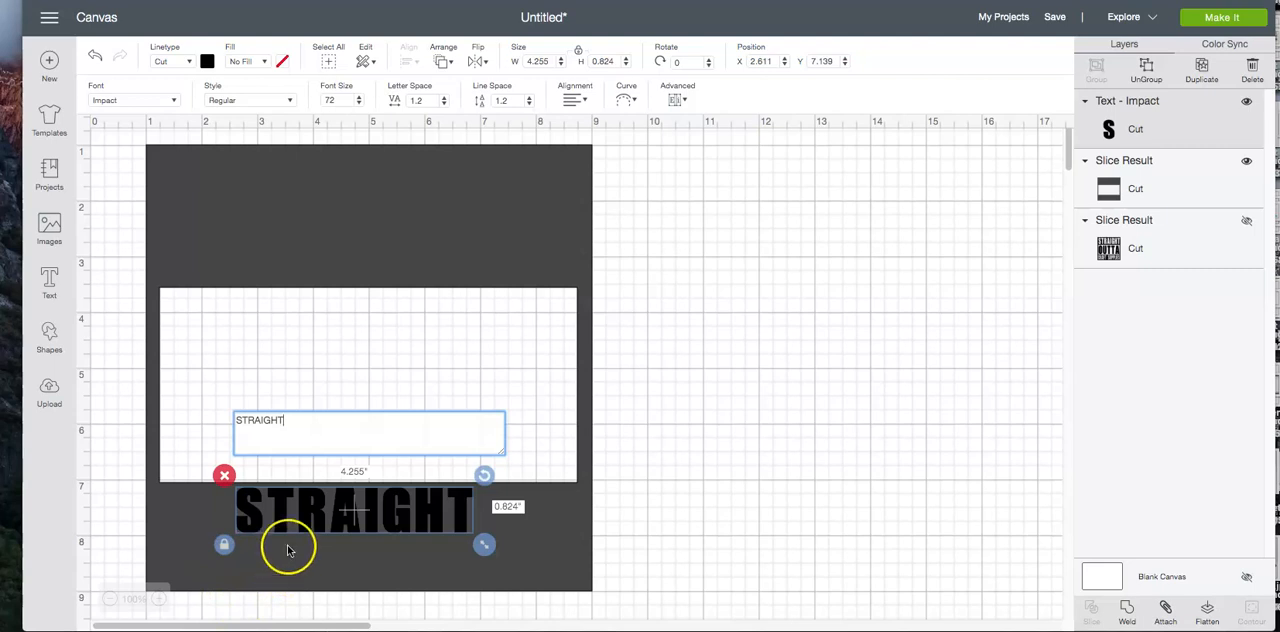
left_click_drag(305, 522, 758, 263)
left_click(680, 428)
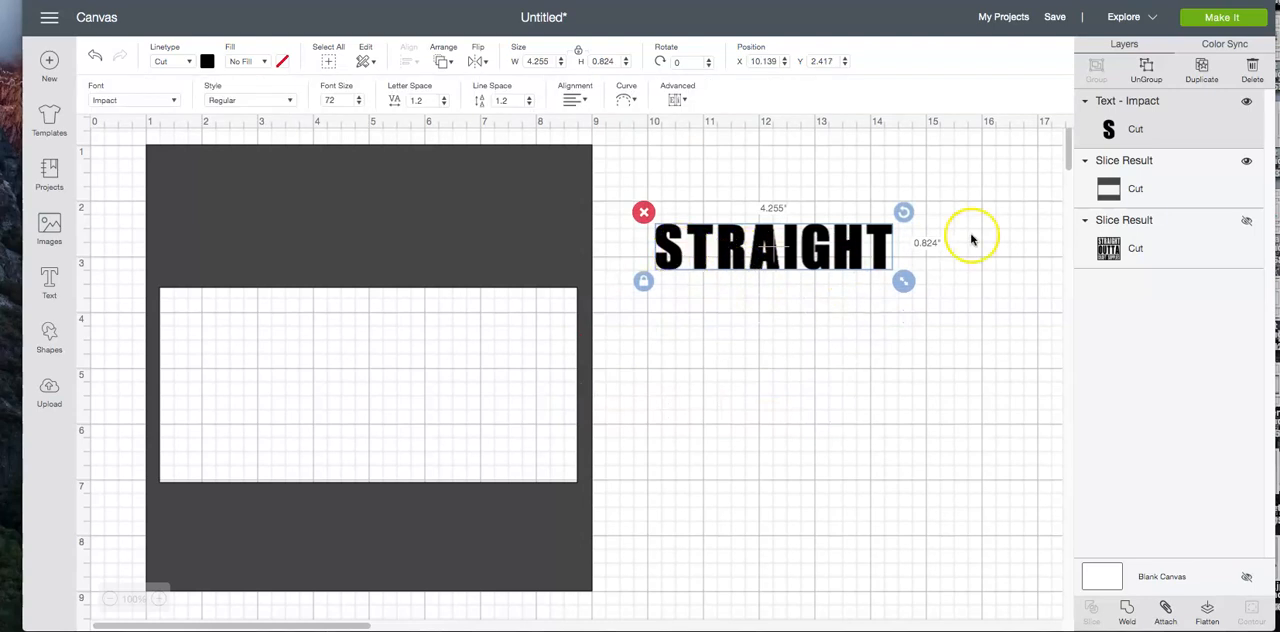
Unlock the proportions of the STRAIGHT text and resize it to 7.45 inches wide by 2.2 inches high
left_click(577, 50)
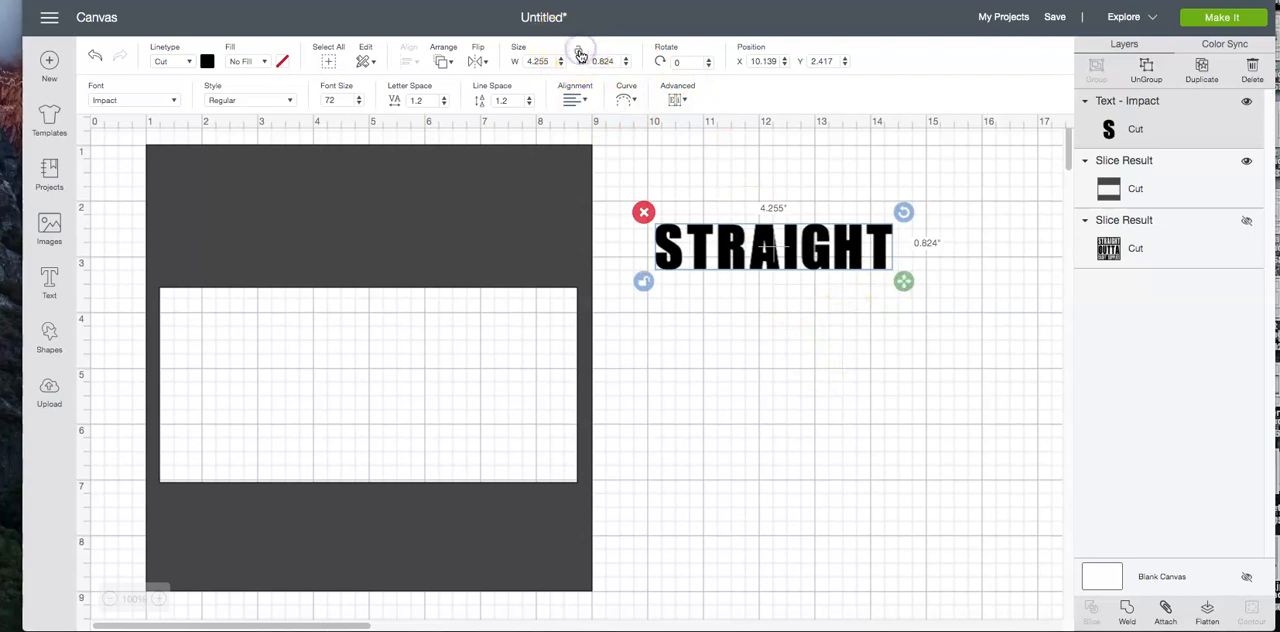
left_click(544, 62)
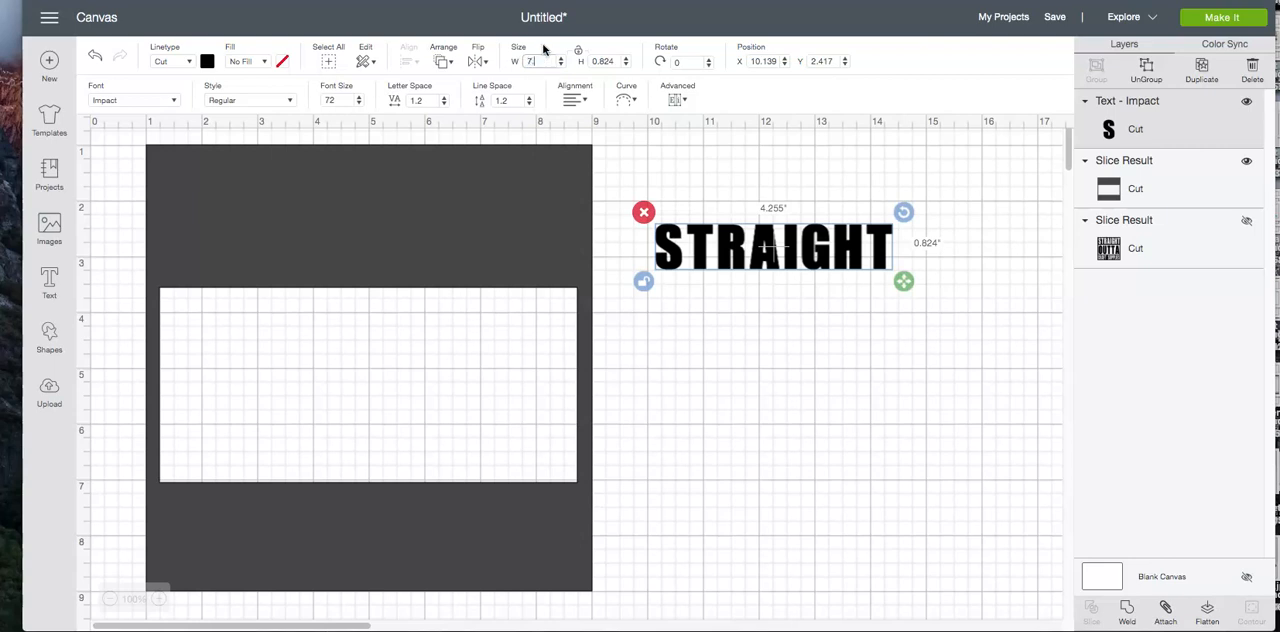
left_click(605, 60)
type("2.2")
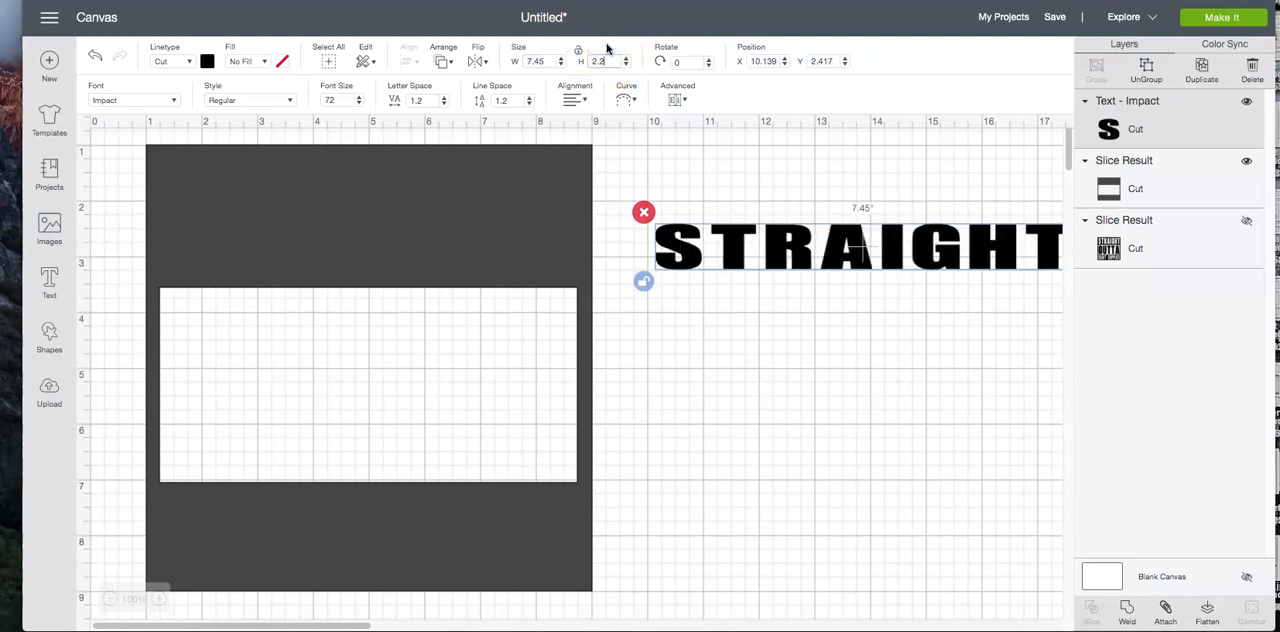
key("Return")
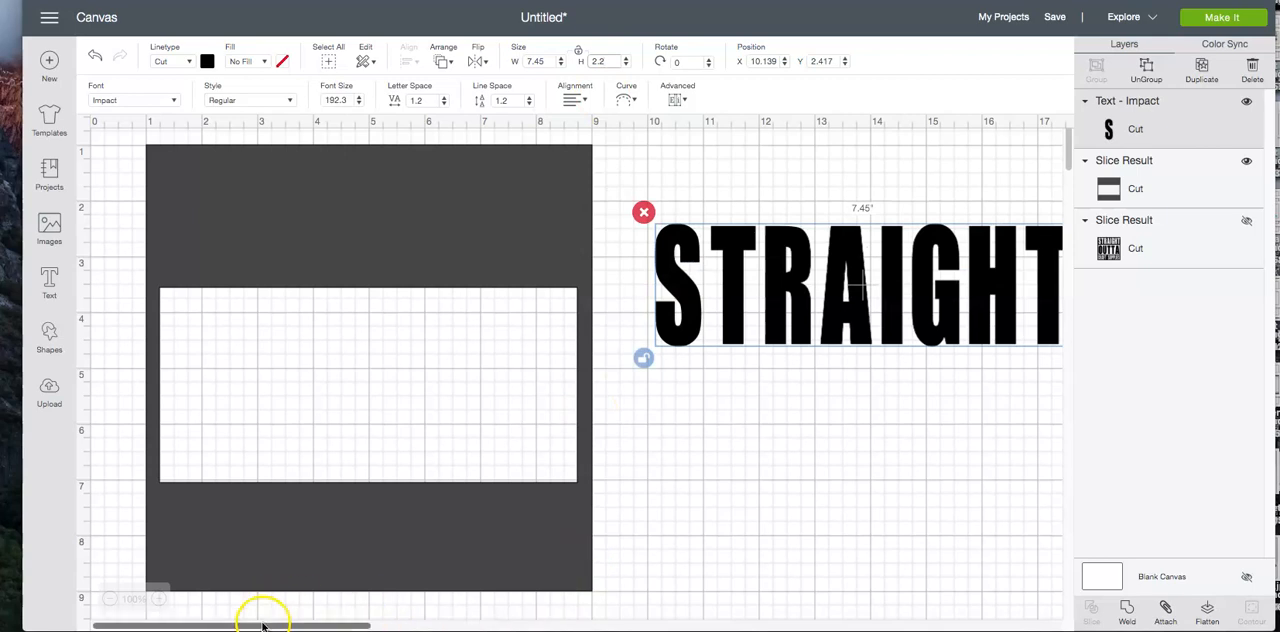
Place the STRAIGHT text in the solid band above the square's window, at about X 1.278 and Y 1.167
mouse_move(263, 624)
left_mouse_down()
mouse_move(330, 625)
mouse_move(262, 624)
left_mouse_up()
left_click_drag(757, 292, 241, 224)
left_click(647, 245)
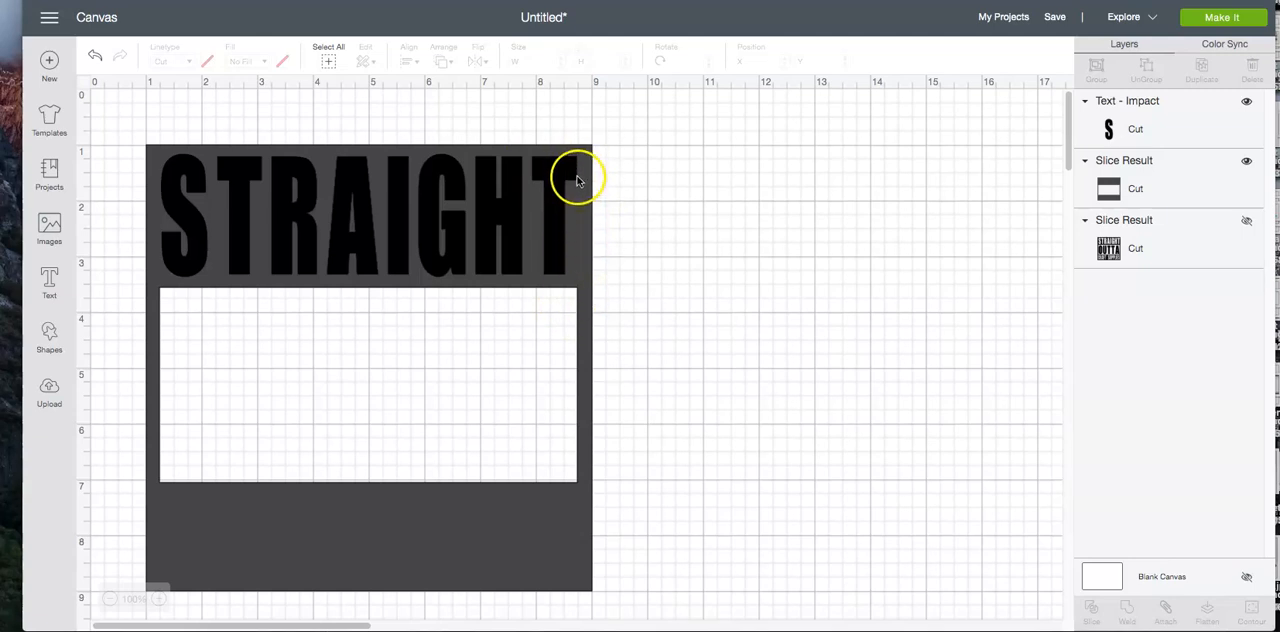
left_click(573, 250)
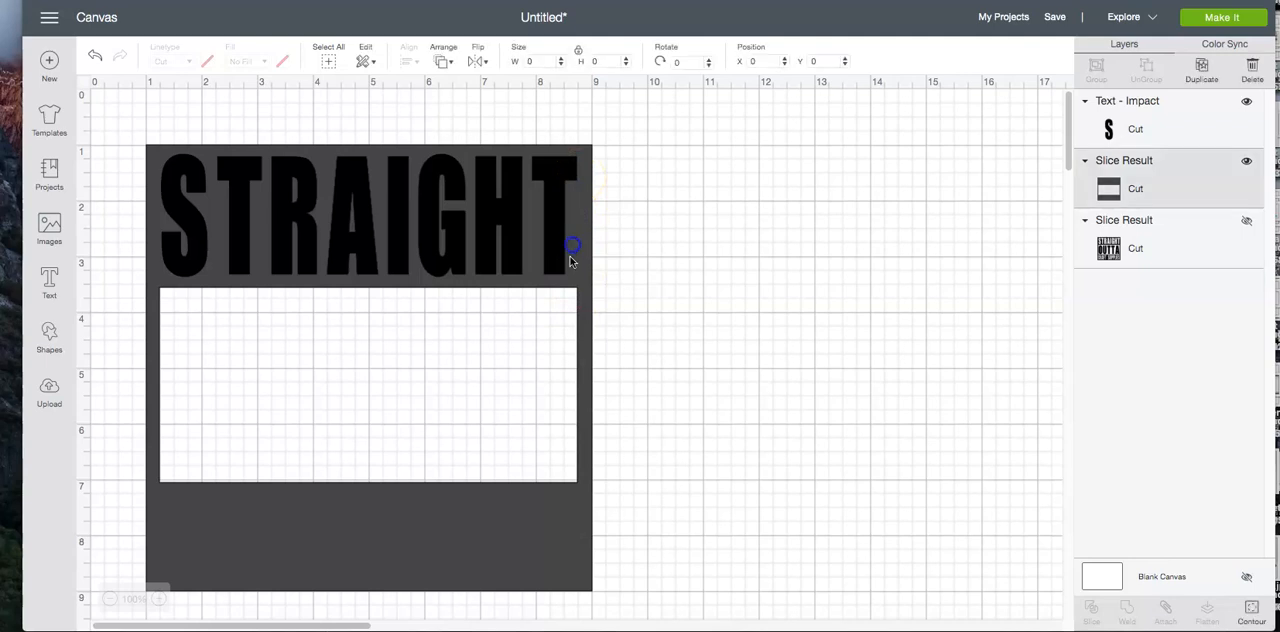
left_click(633, 290)
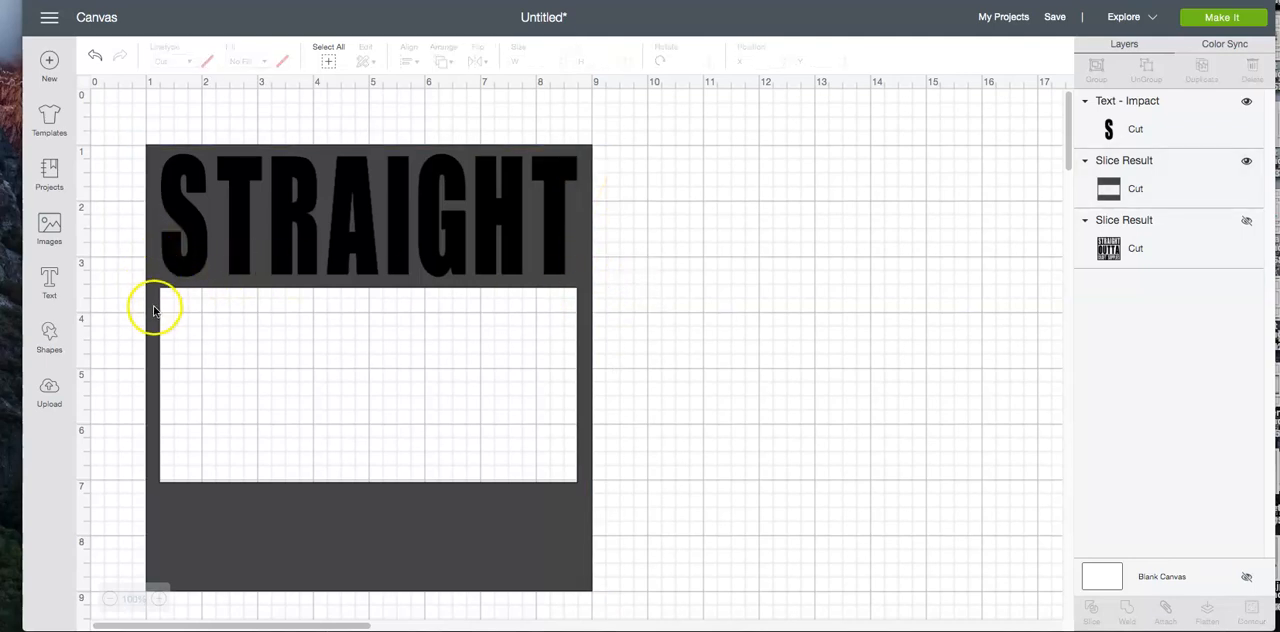
left_click(709, 246)
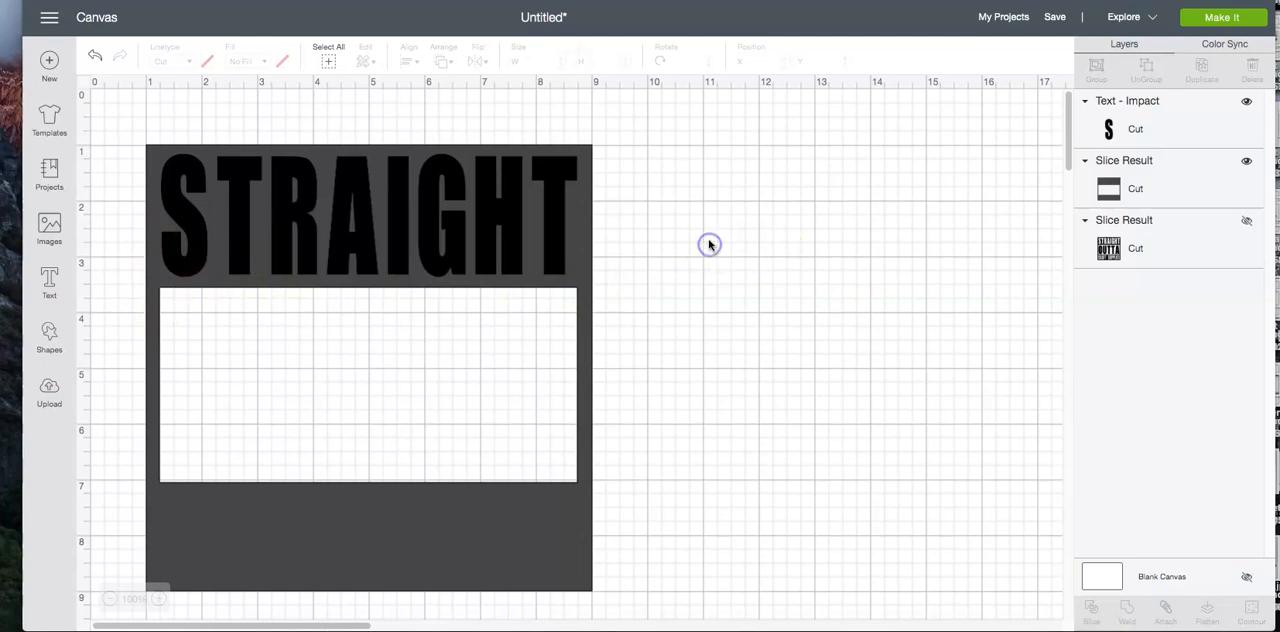
Slice the STRAIGHT text out of the square and delete both resulting letter pieces
left_click(557, 218)
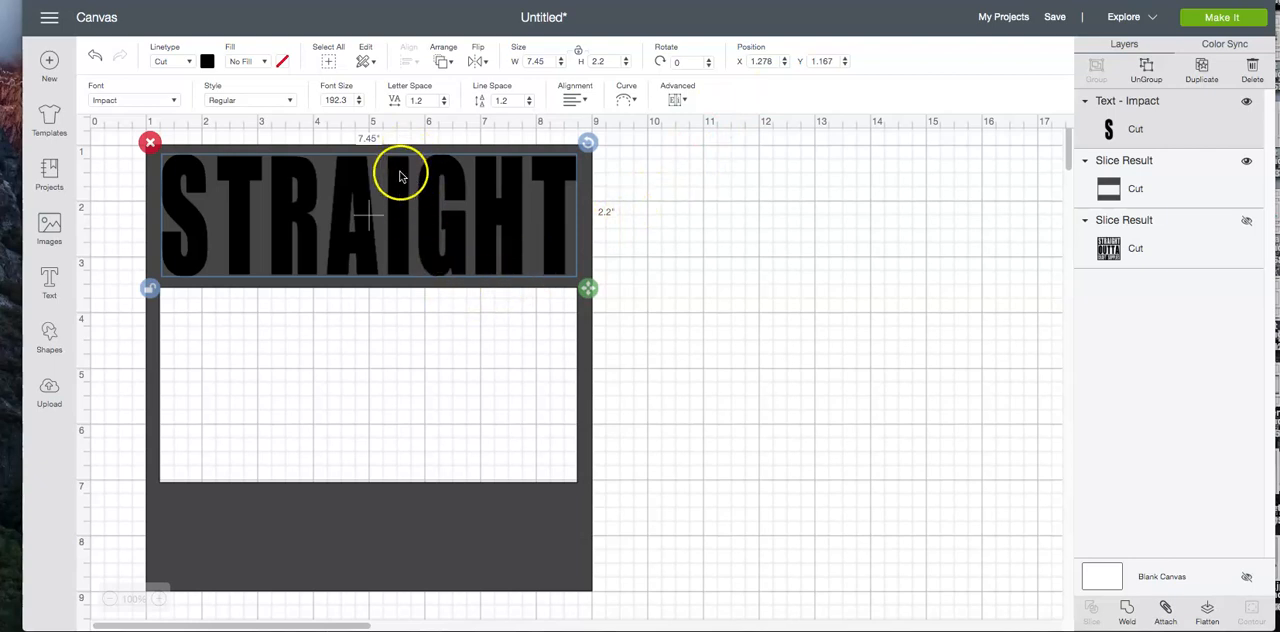
left_click(327, 66)
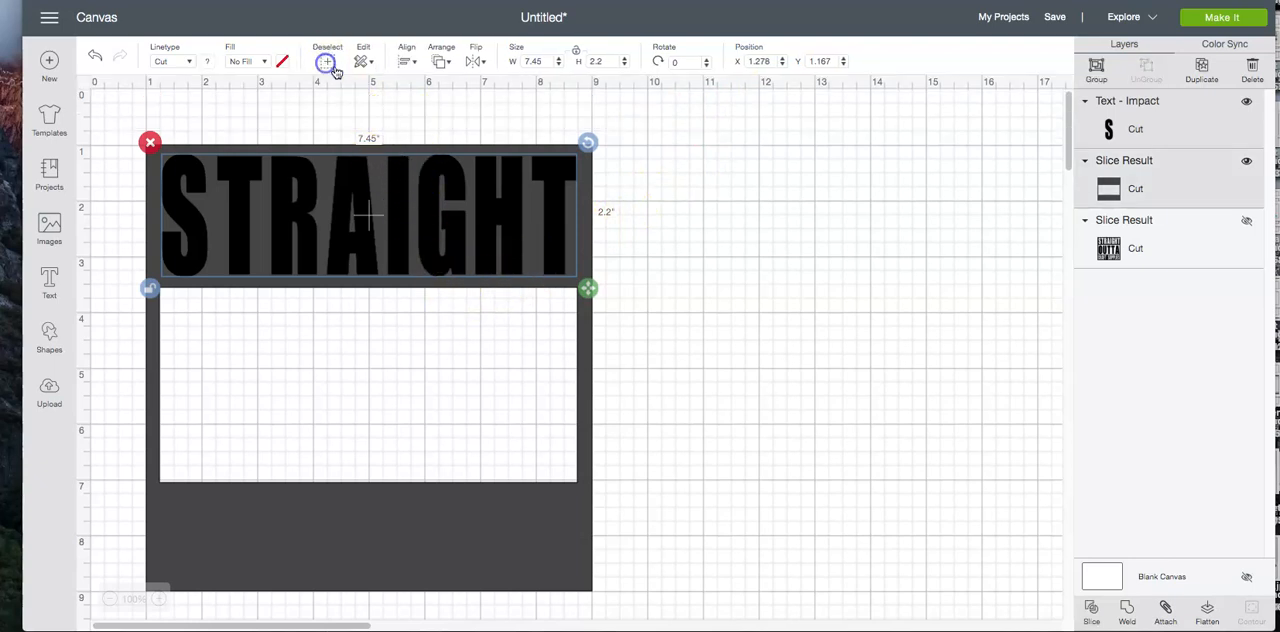
left_click(1093, 610)
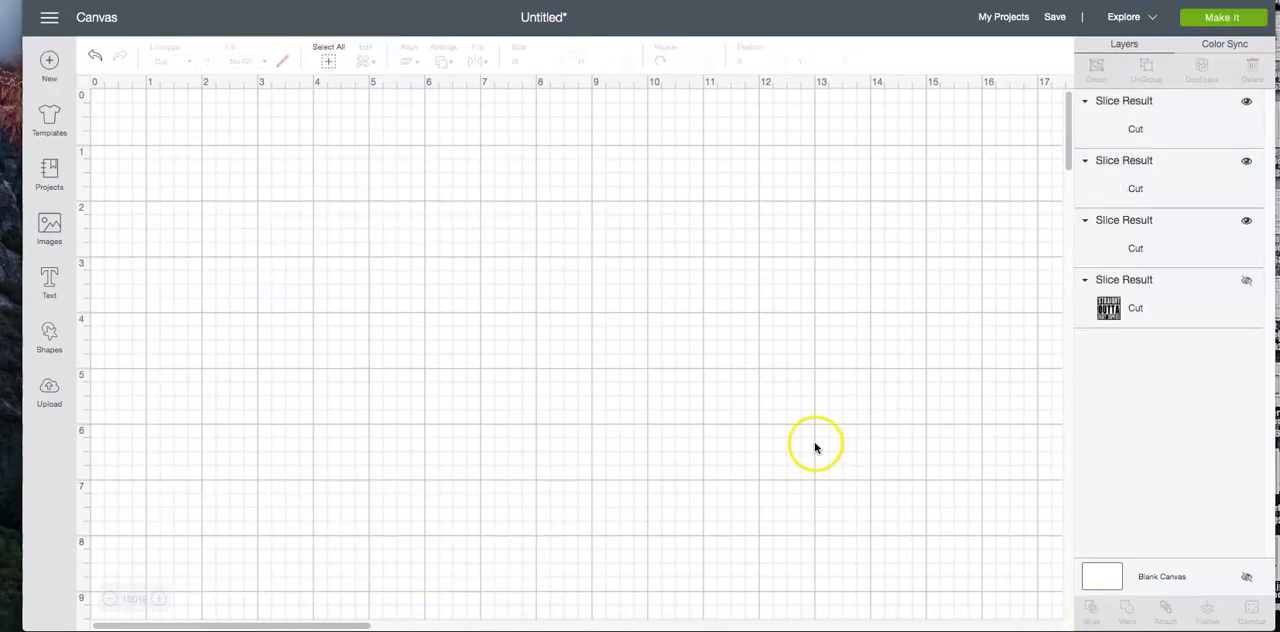
left_click(490, 231)
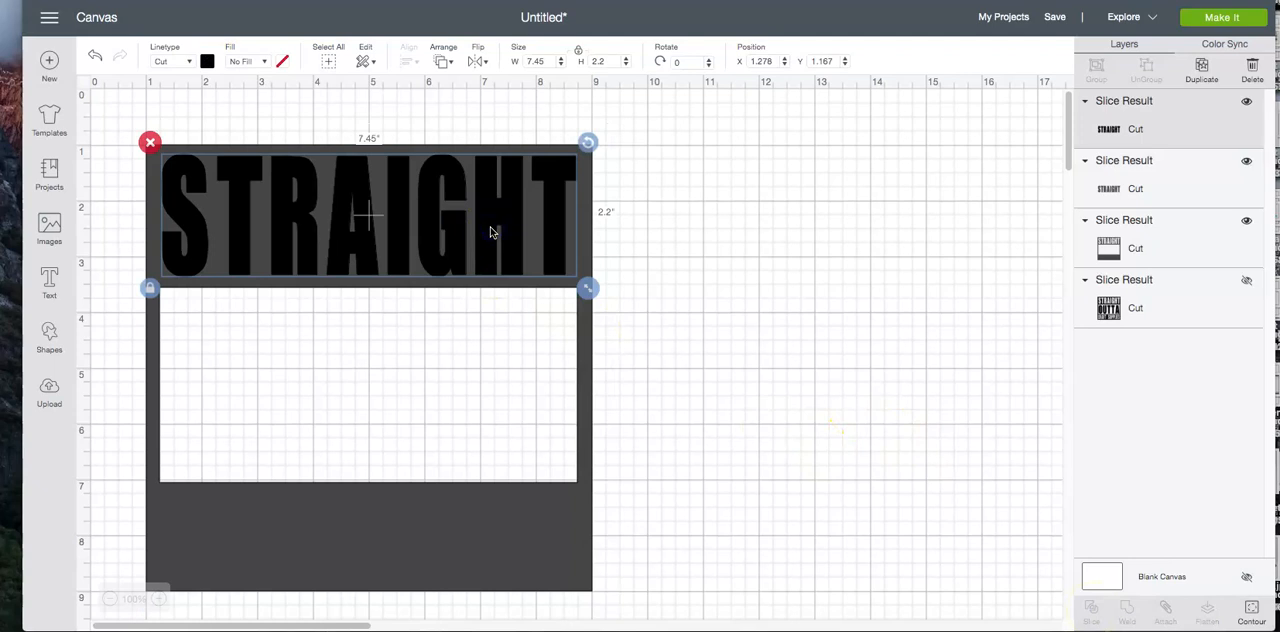
key("Delete")
left_click(490, 231)
key("Delete")
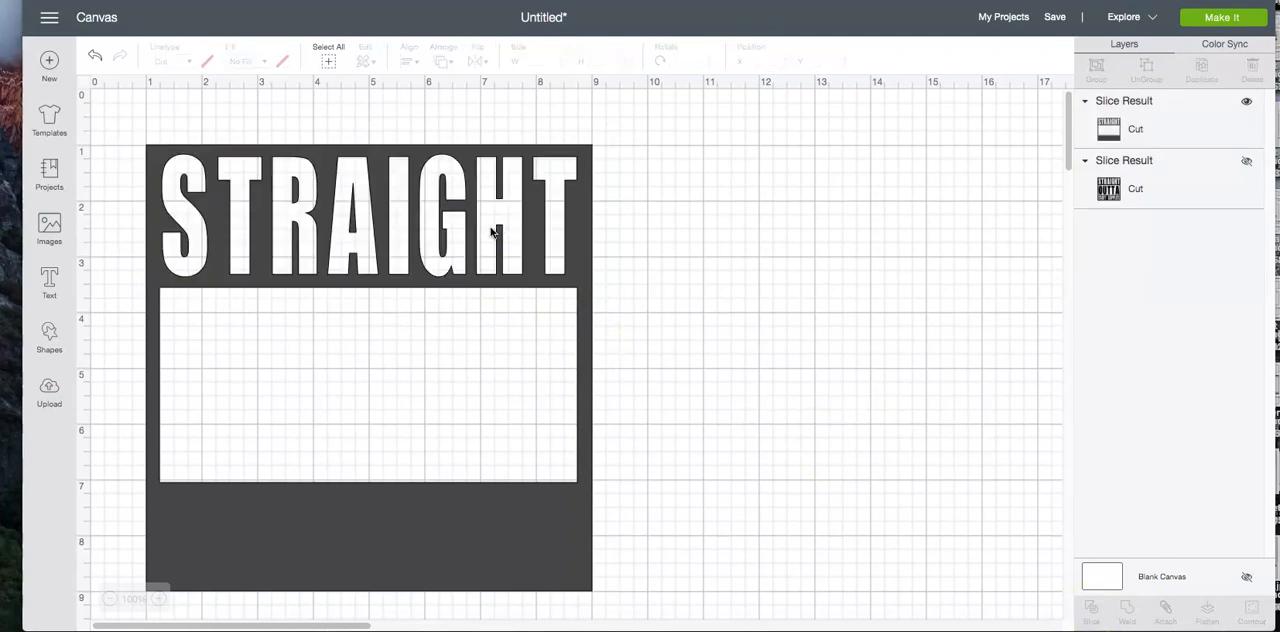
Add a new text object reading OUTTA in the Impact font
left_click(50, 278)
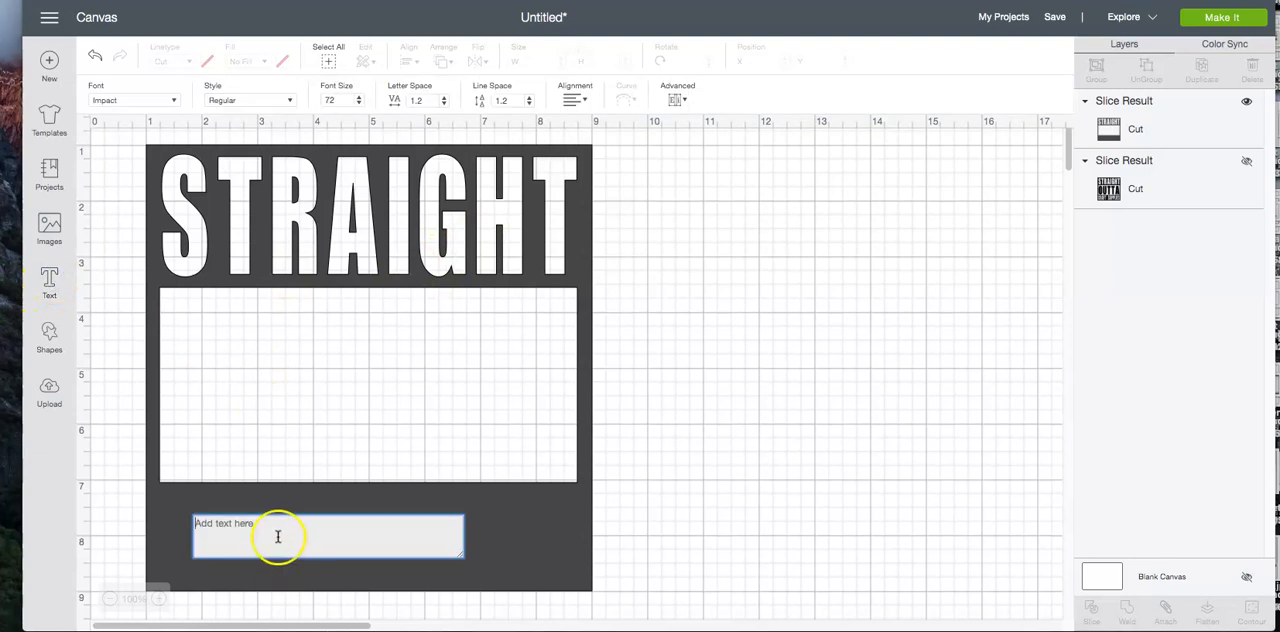
left_click(312, 492)
type("OUTTA")
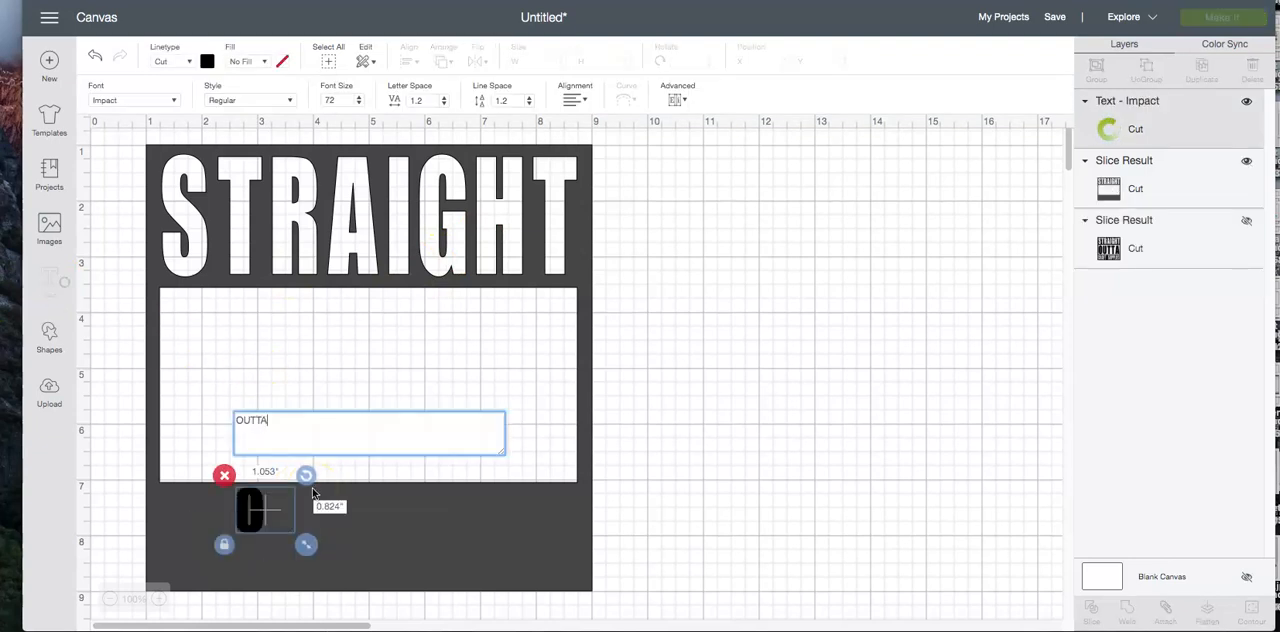
Unlock the proportions of the OUTTA text and resize it to 7.155 inches wide by 3 inches high
left_click(578, 52)
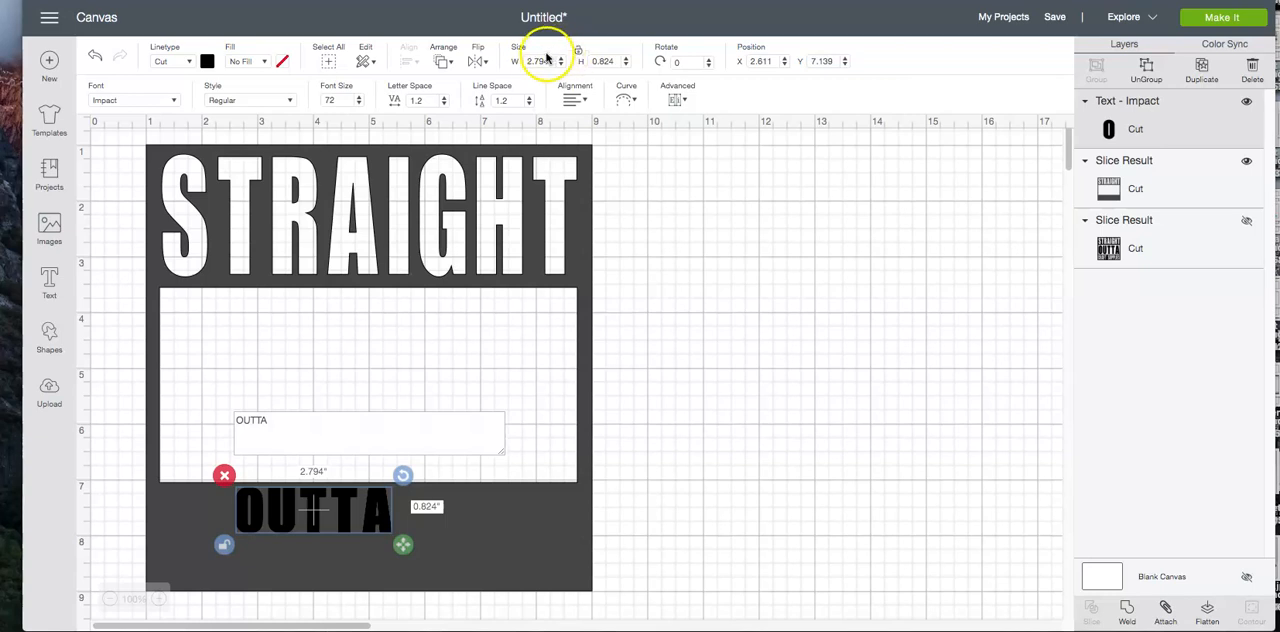
left_click(538, 60)
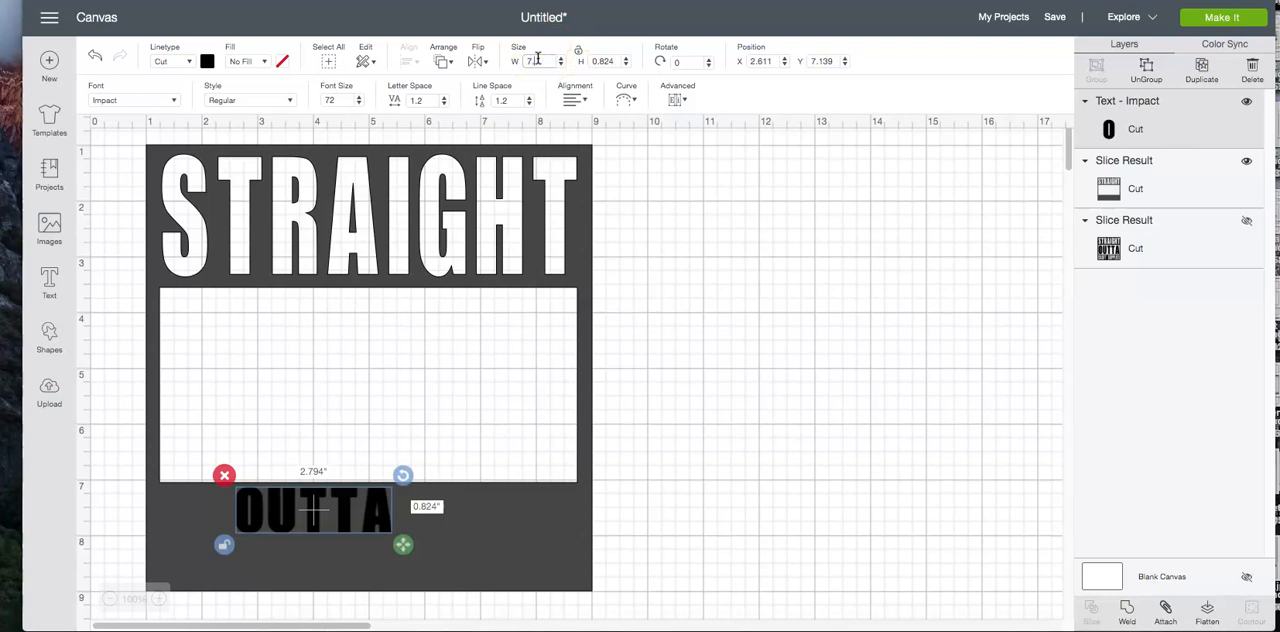
left_click(605, 60)
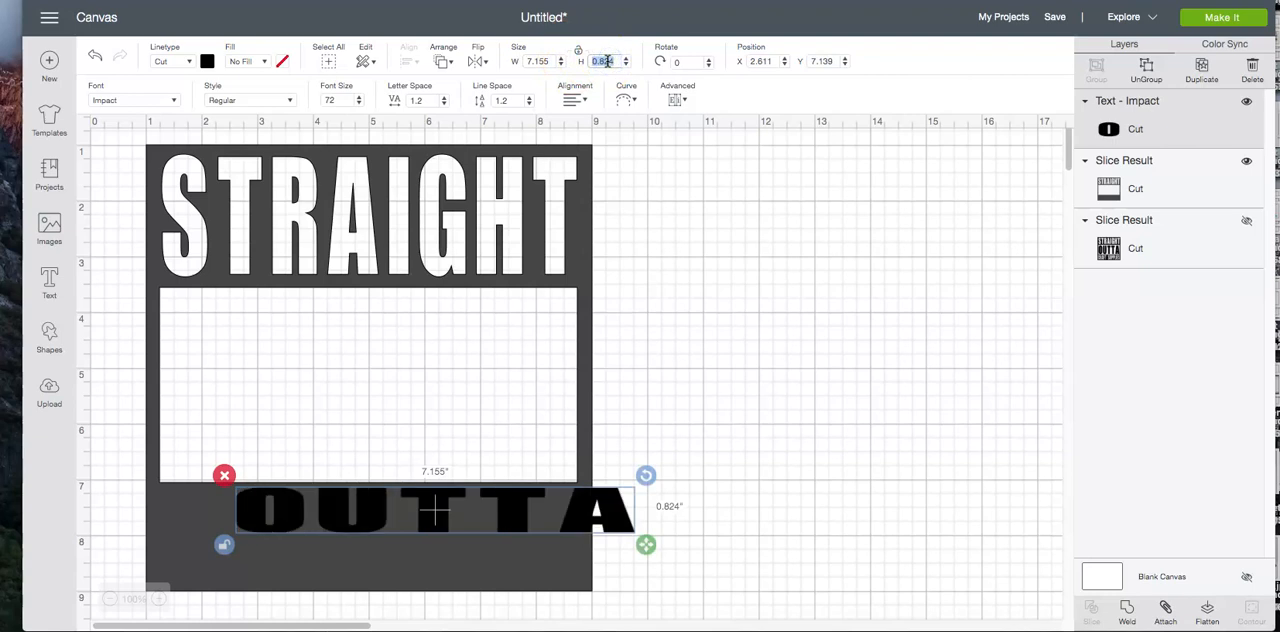
type("3")
left_click(610, 50)
key("Return")
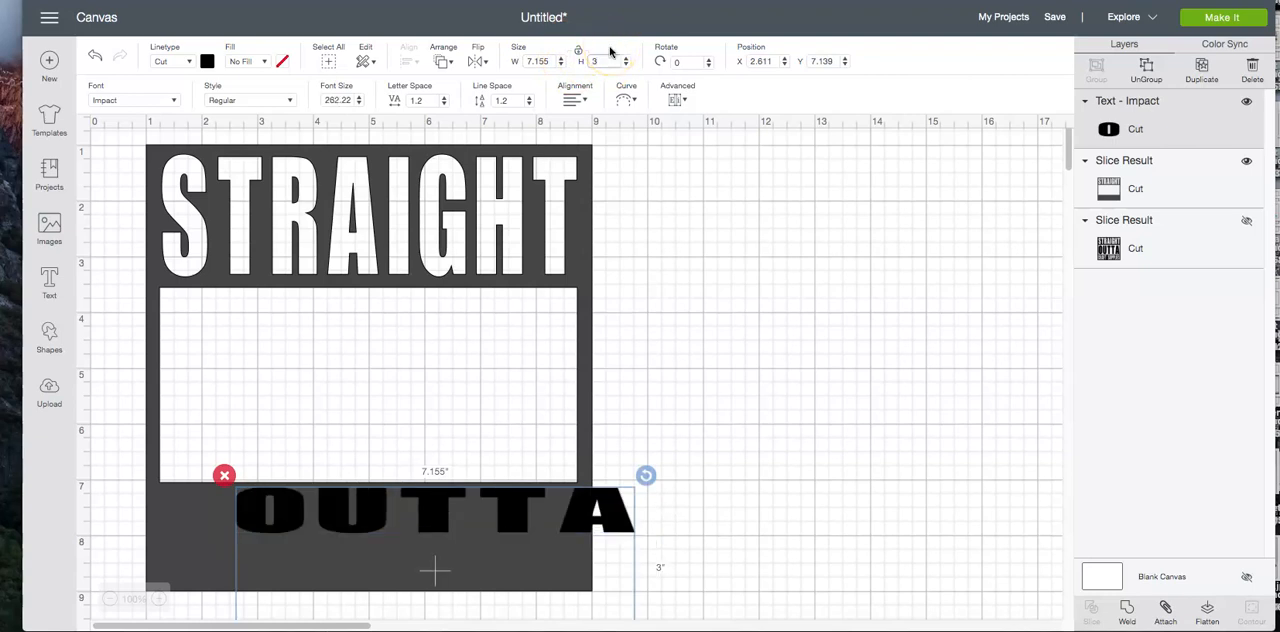
Centre the OUTTA text inside the square's open window, at about X 1.417 and Y 3.778, and deselect it
left_click(519, 535)
left_click_drag(519, 535, 454, 349)
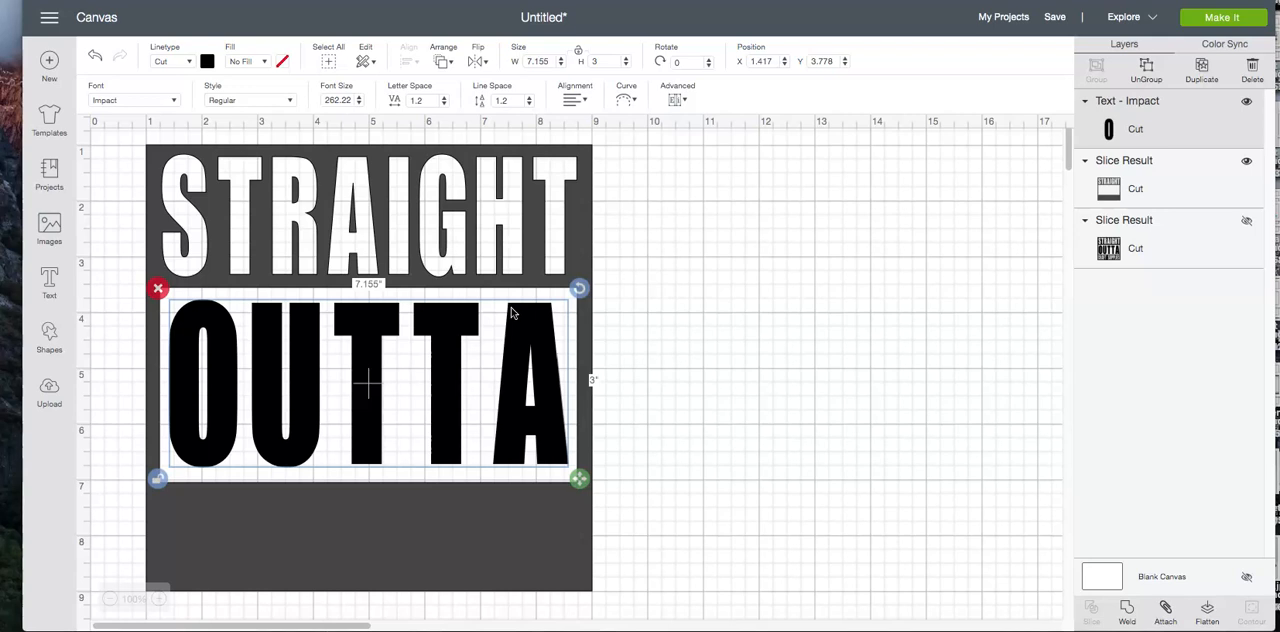
left_click(714, 422)
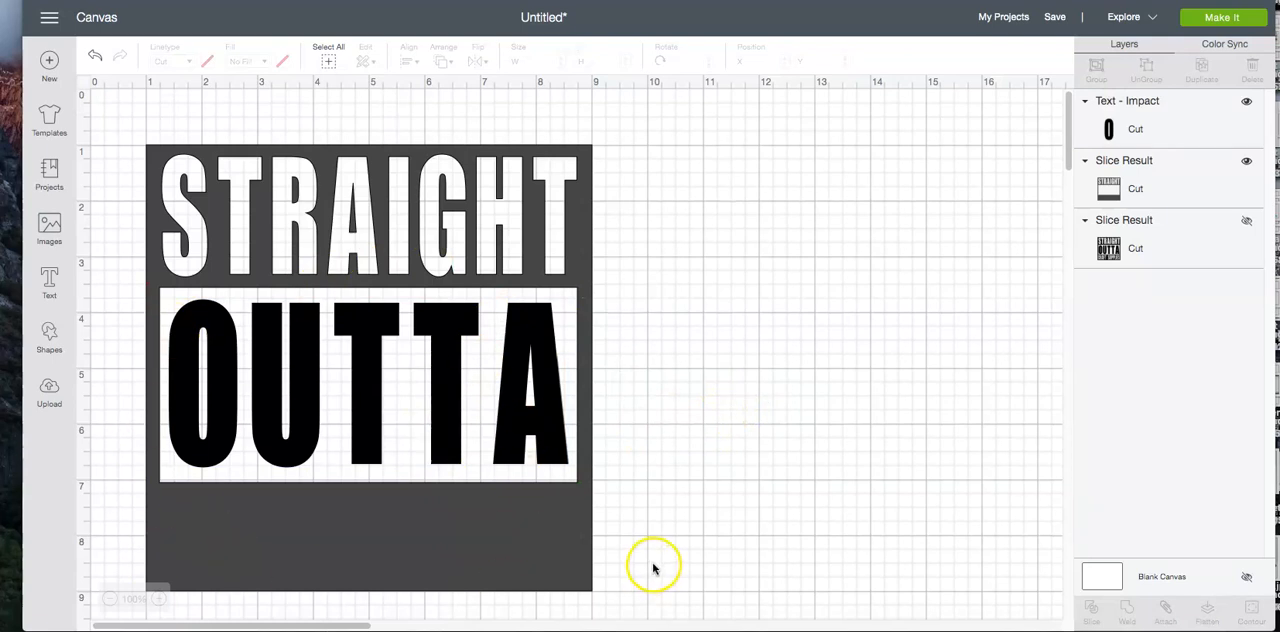
Weld the OUTTA text and the sliced square into a single shape
left_click_drag(714, 514, 329, 111)
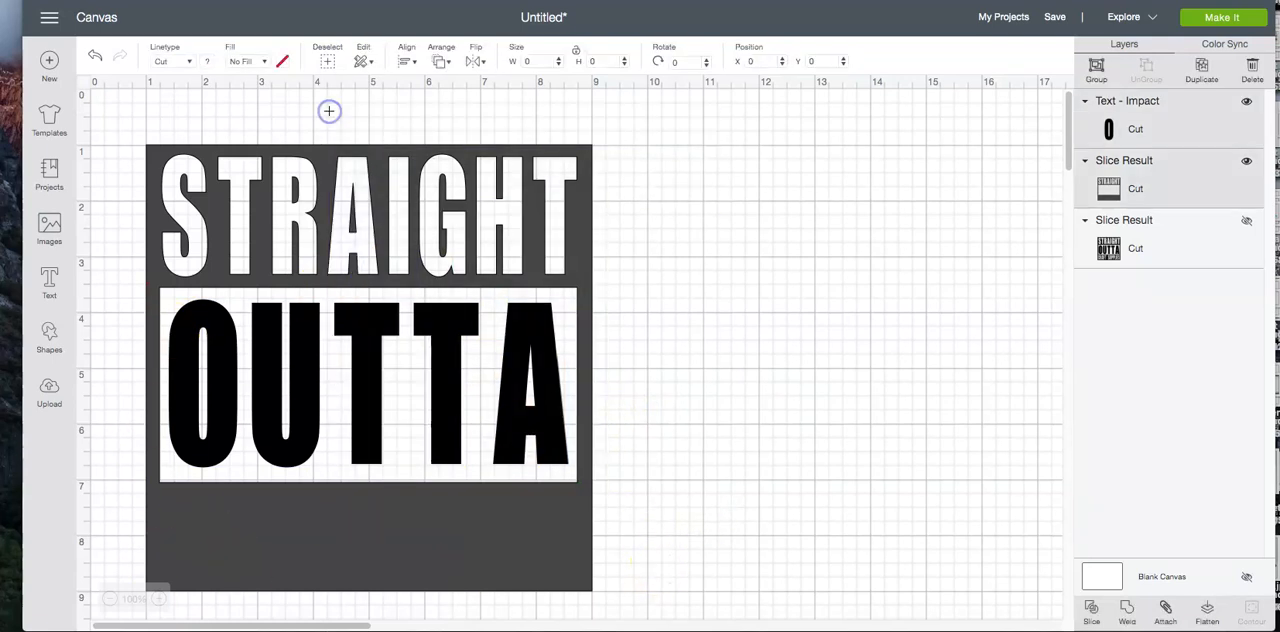
left_click(731, 349)
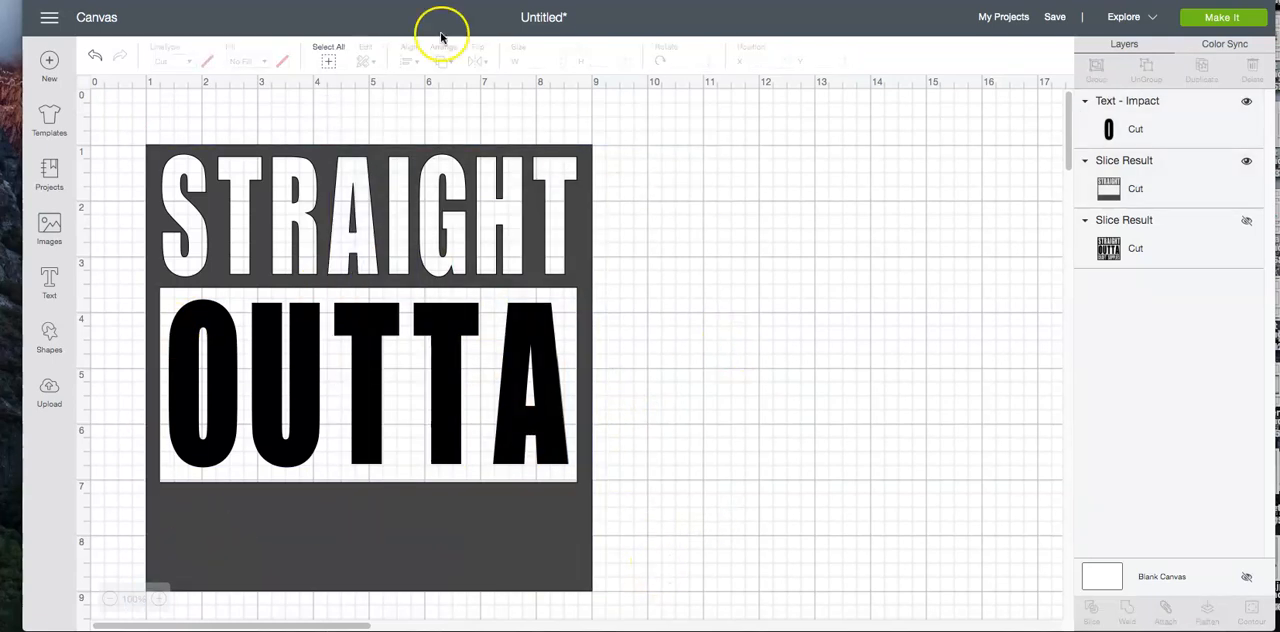
left_click(332, 61)
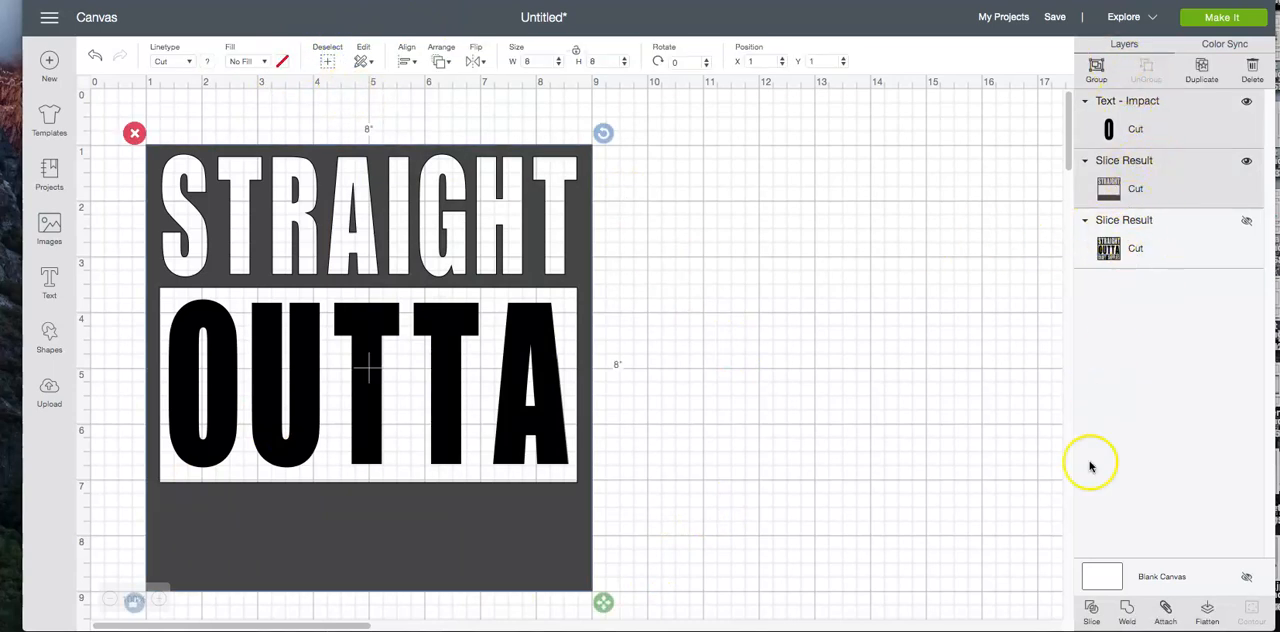
left_click(1127, 610)
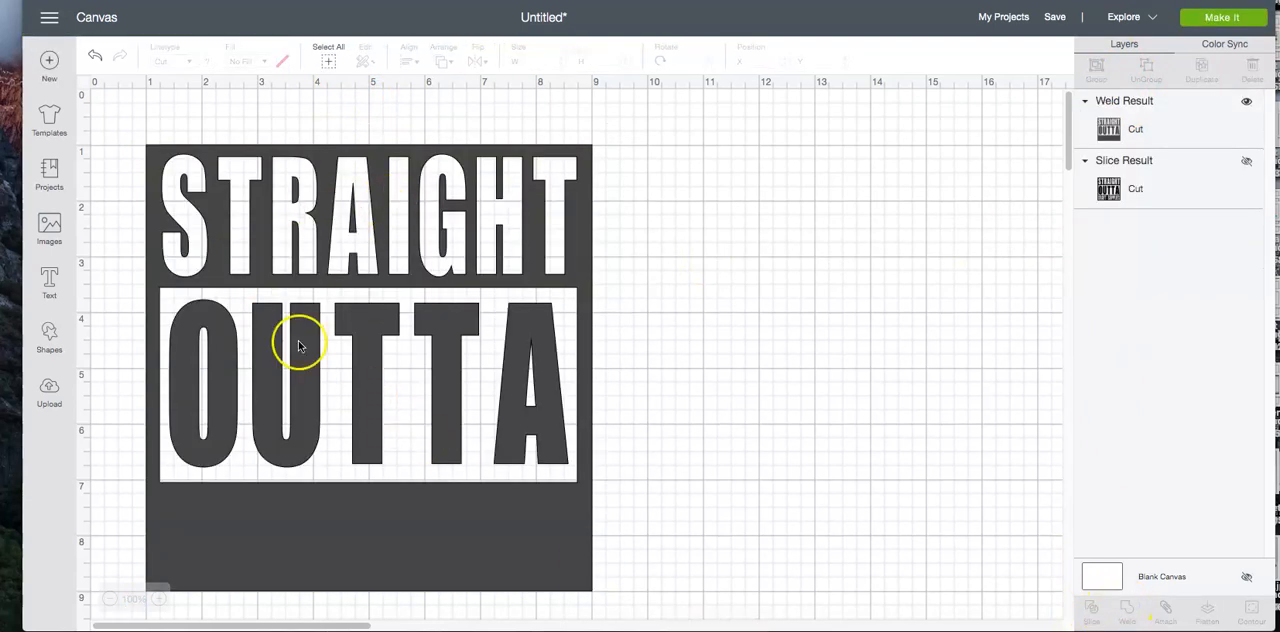
Change the welded design's material color to black and deselect it
left_click(240, 205)
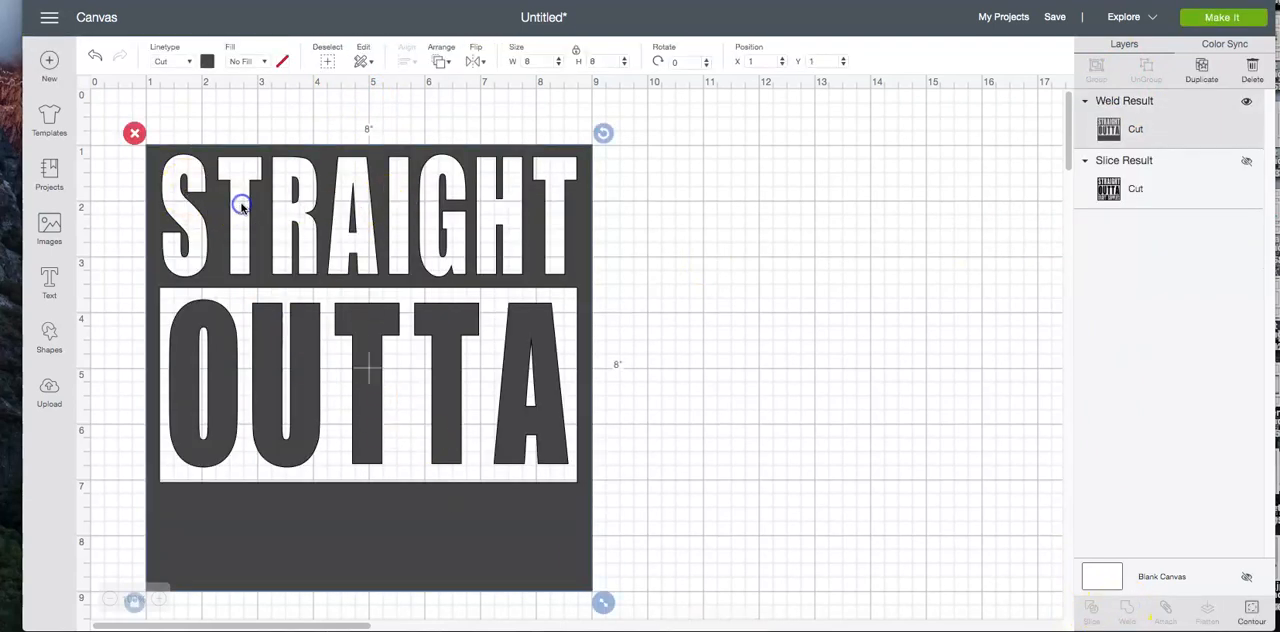
left_click(207, 61)
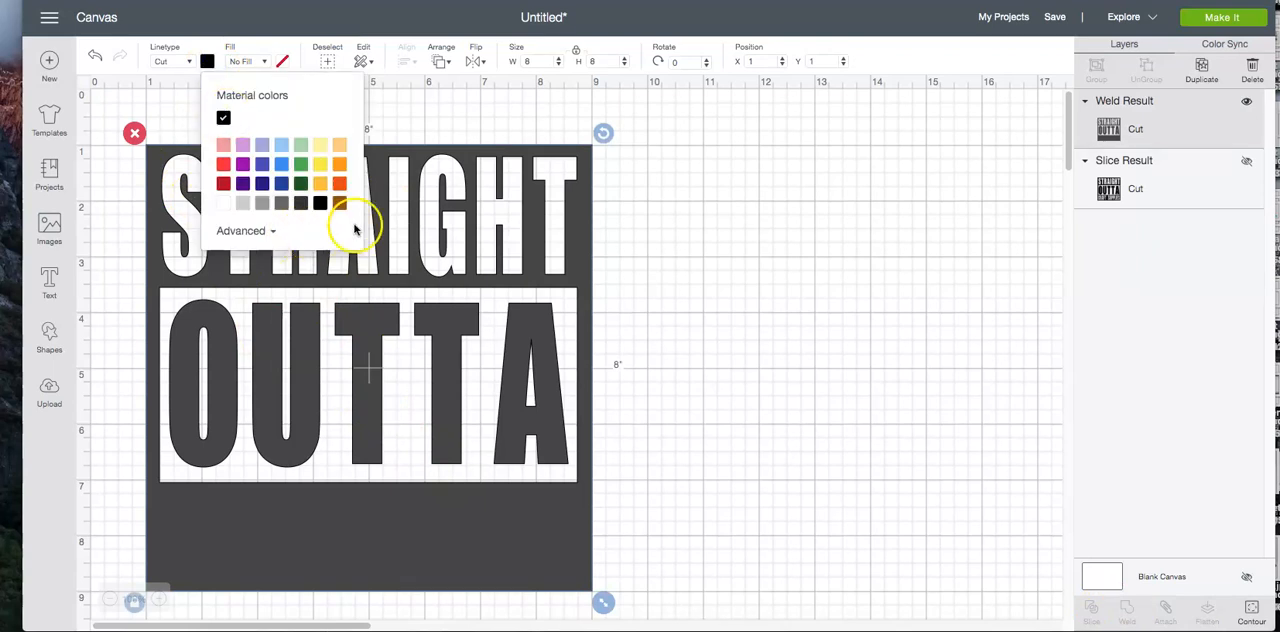
left_click(320, 203)
left_click(523, 109)
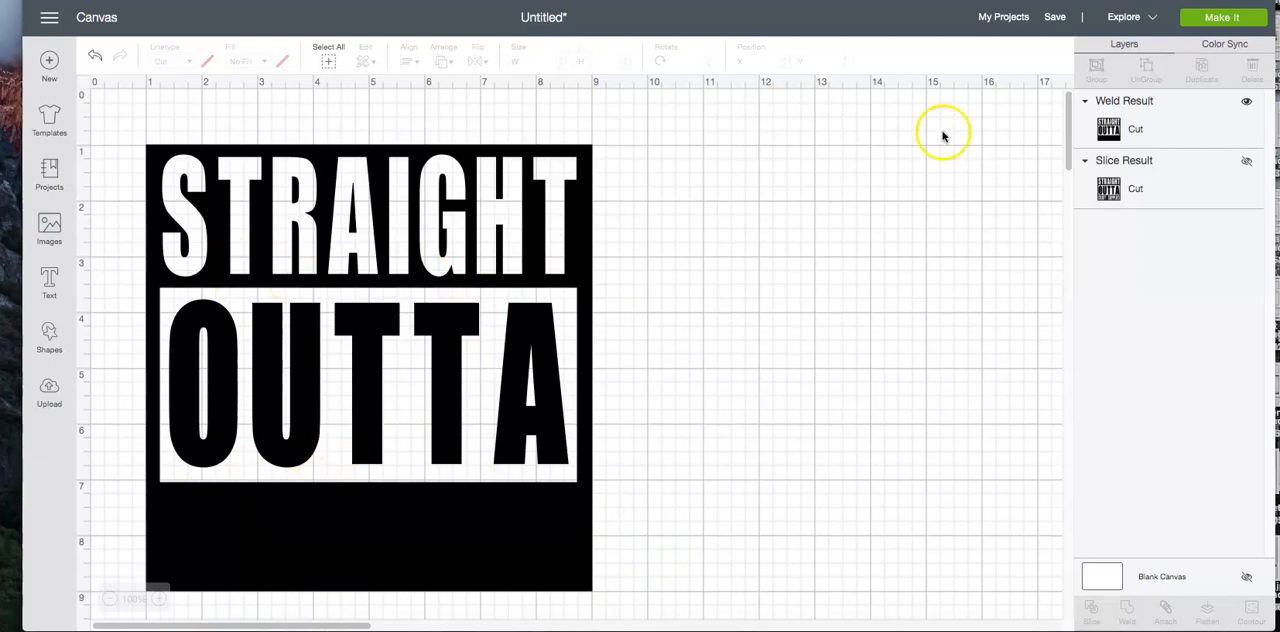
Save the project under the name STRAIGHT OUTTA
left_click(1052, 17)
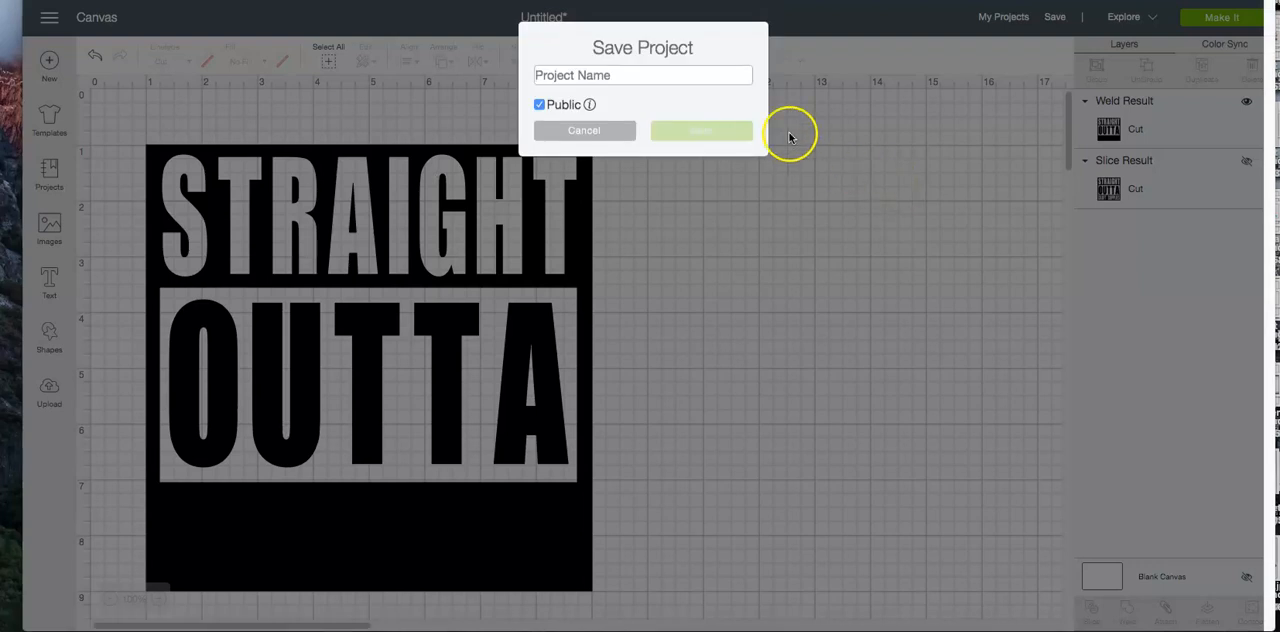
type("STRAIGHT OUTT")
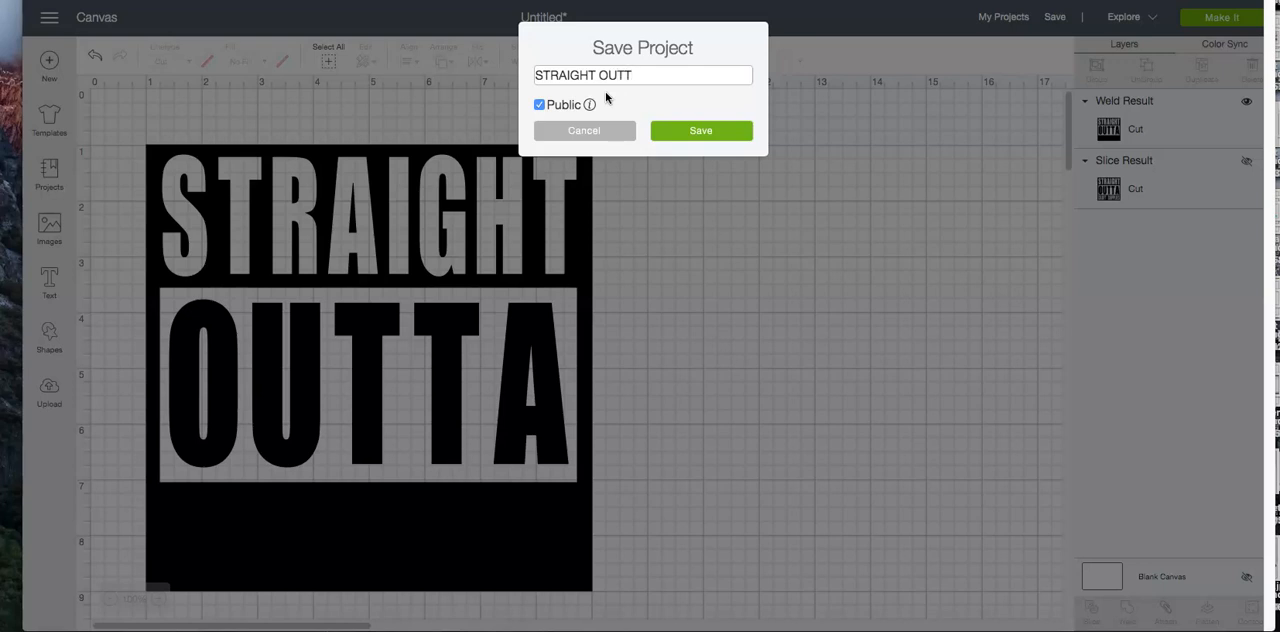
type("A")
left_click(703, 132)
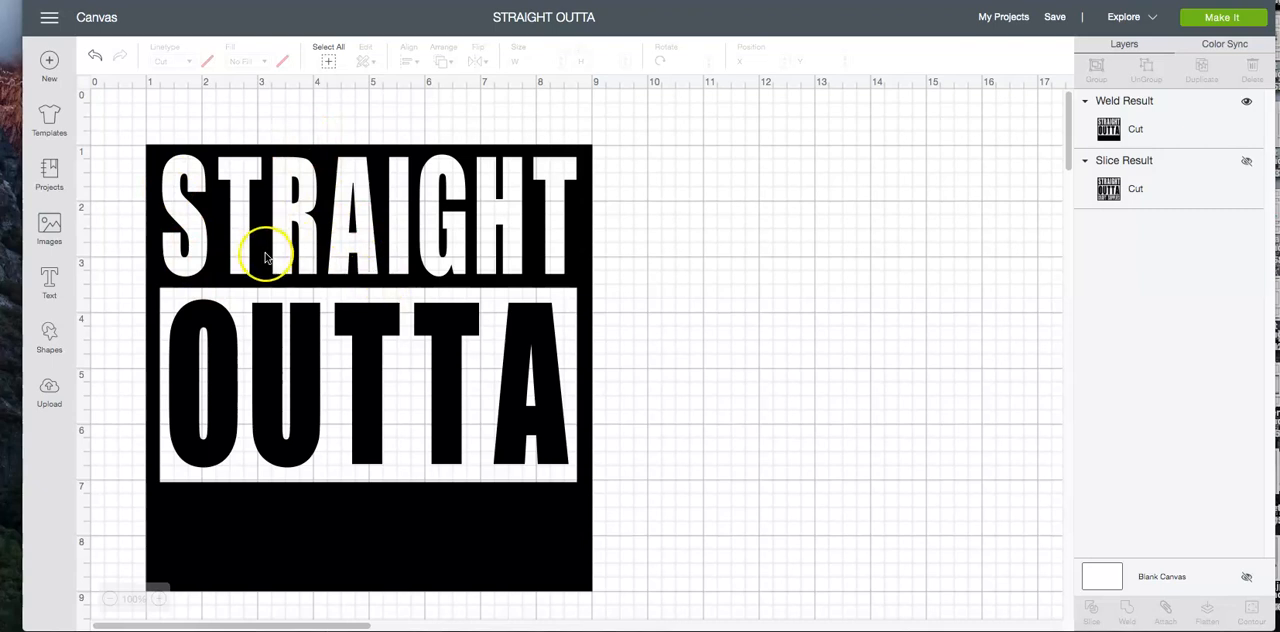
Add a new Impact text object reading CRAFT SUPPLIES
left_click(49, 282)
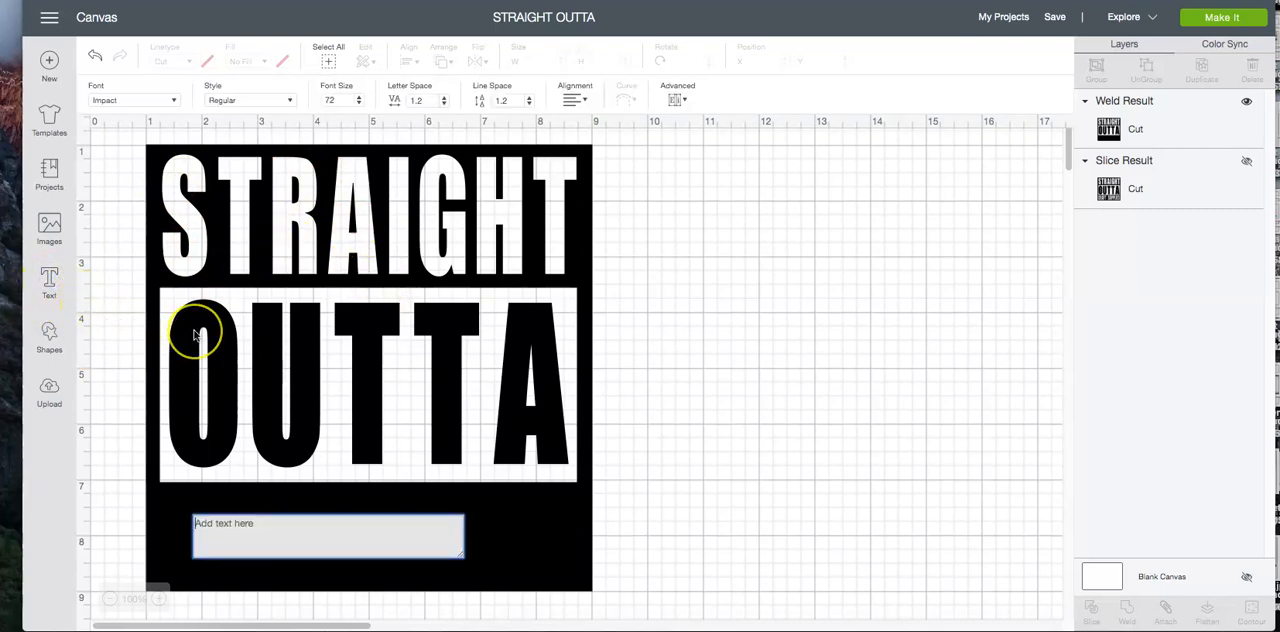
type("CRAFT F")
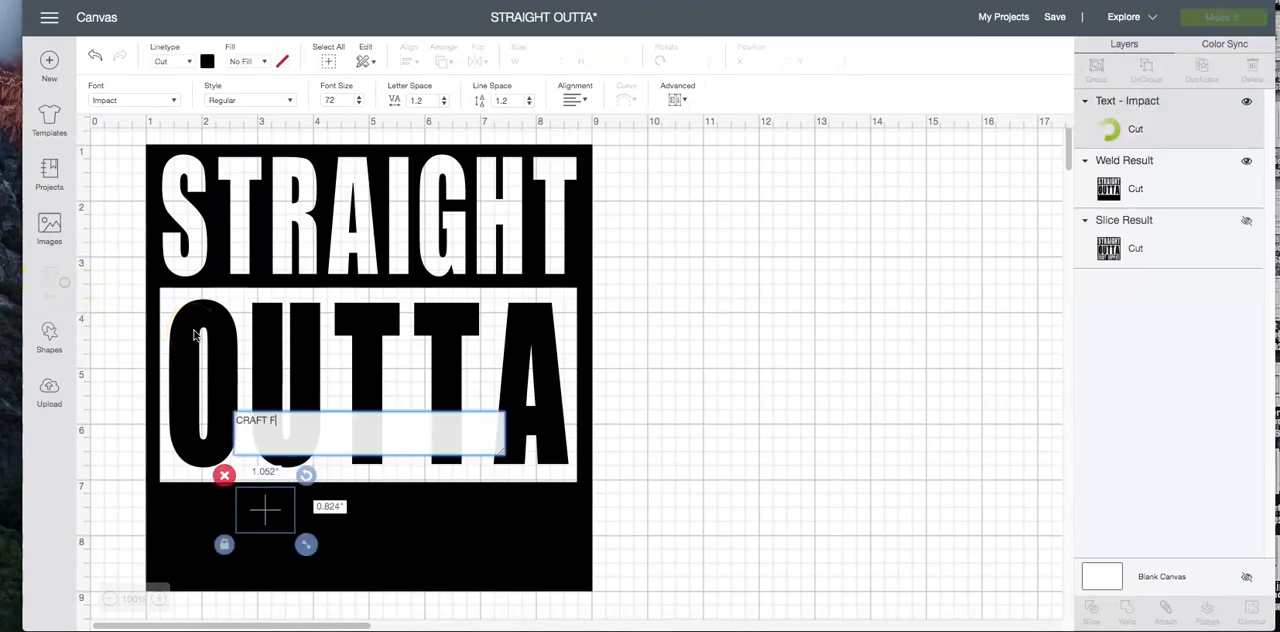
type("UPPLIES")
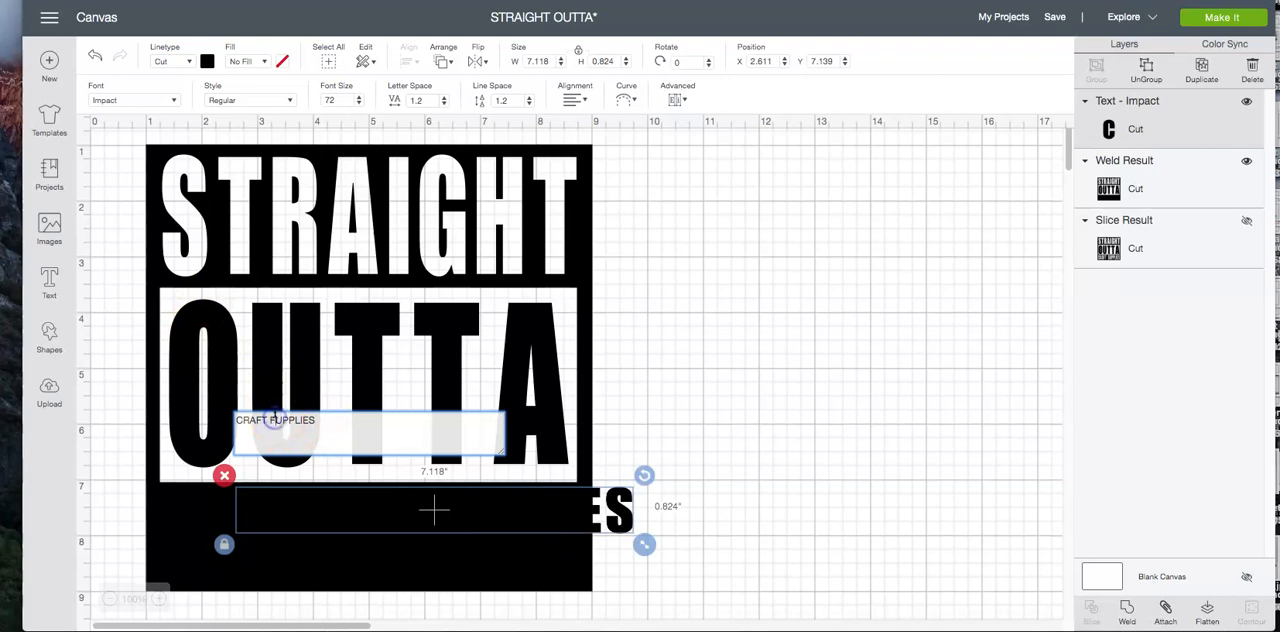
key("BackSpace")
type("S")
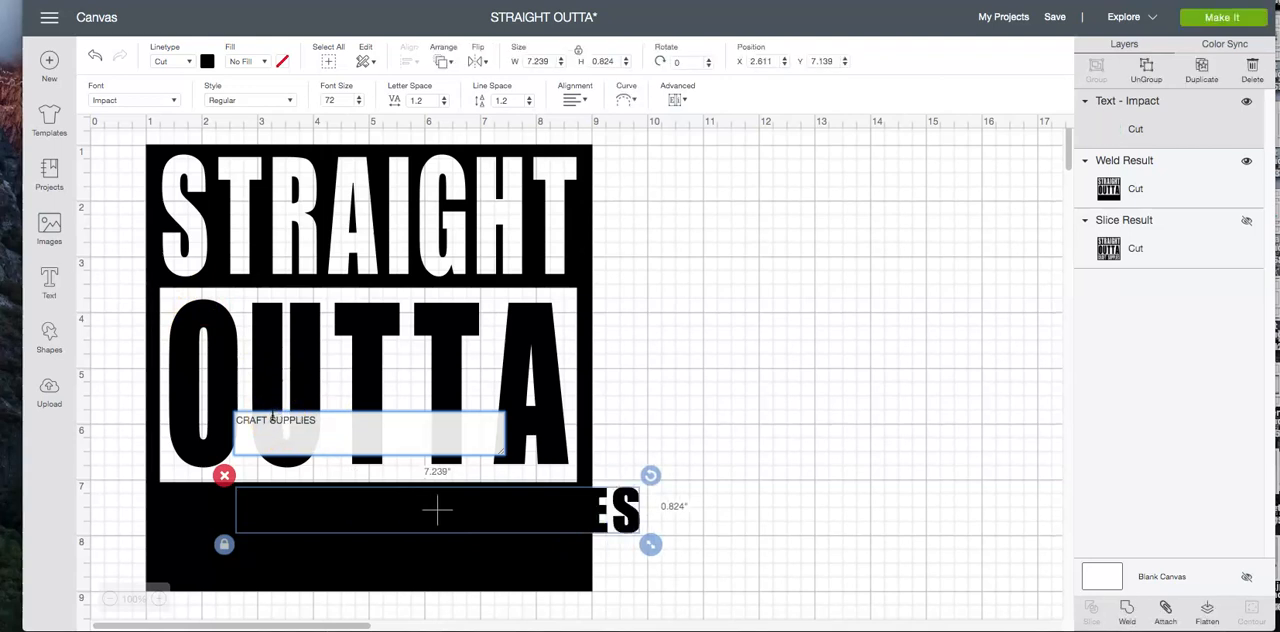
Change the CRAFT SUPPLIES text's material color to white and unlock its size proportions
left_click(207, 61)
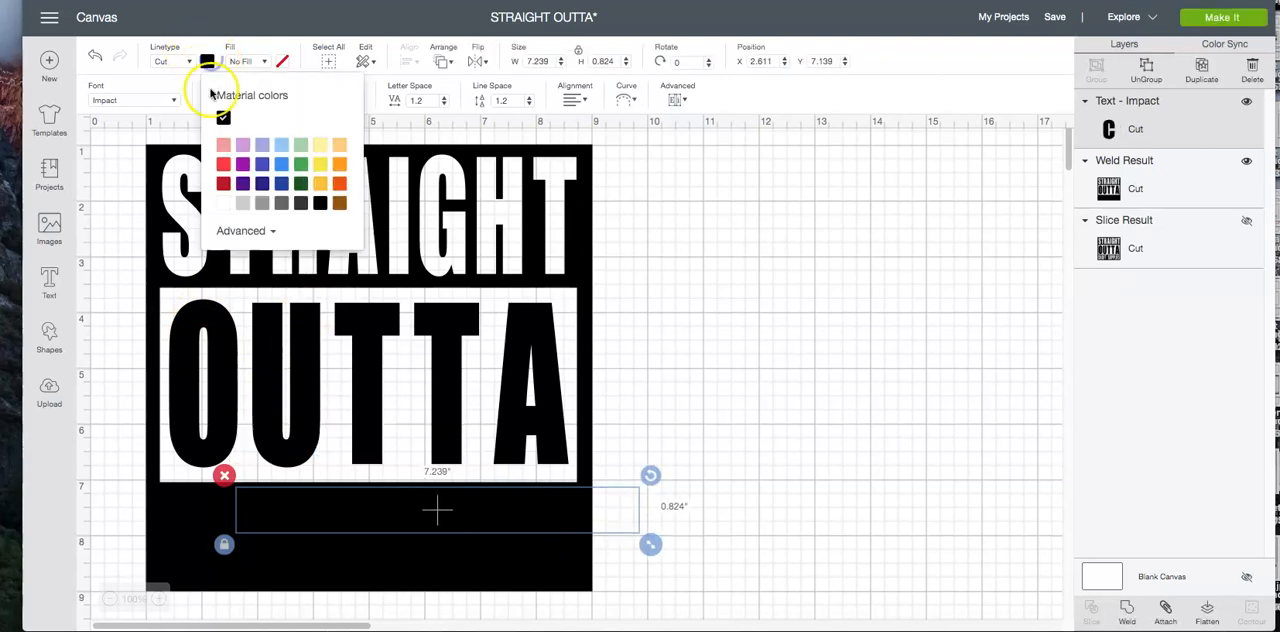
left_click(223, 203)
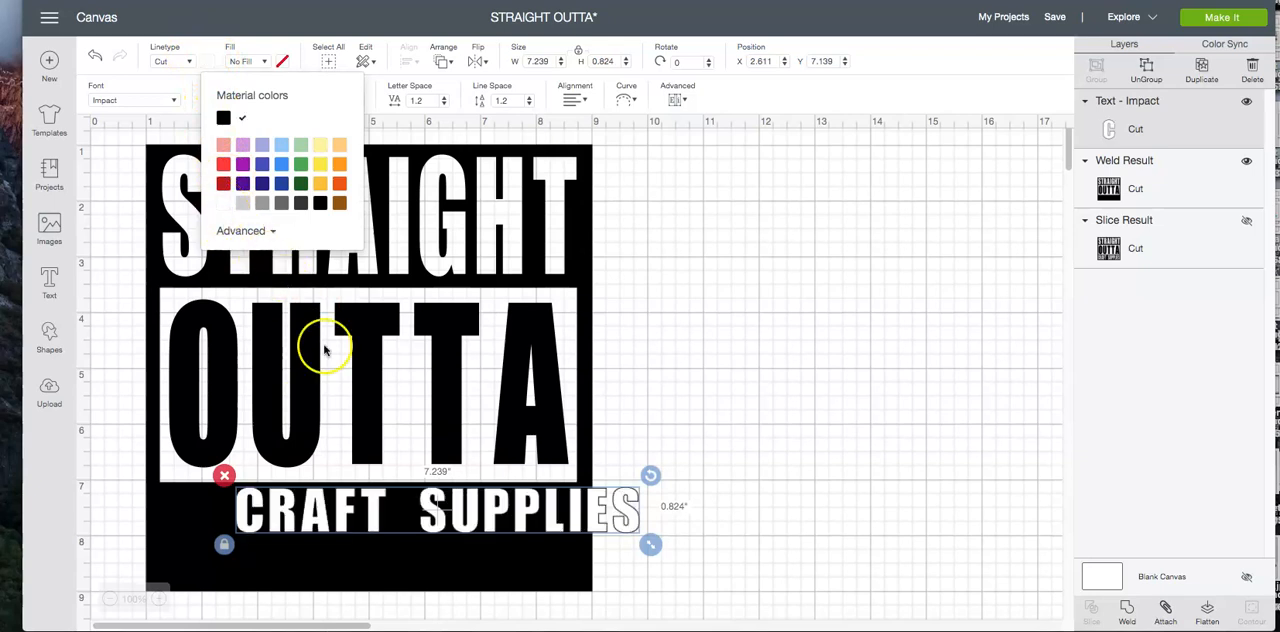
left_click(553, 40)
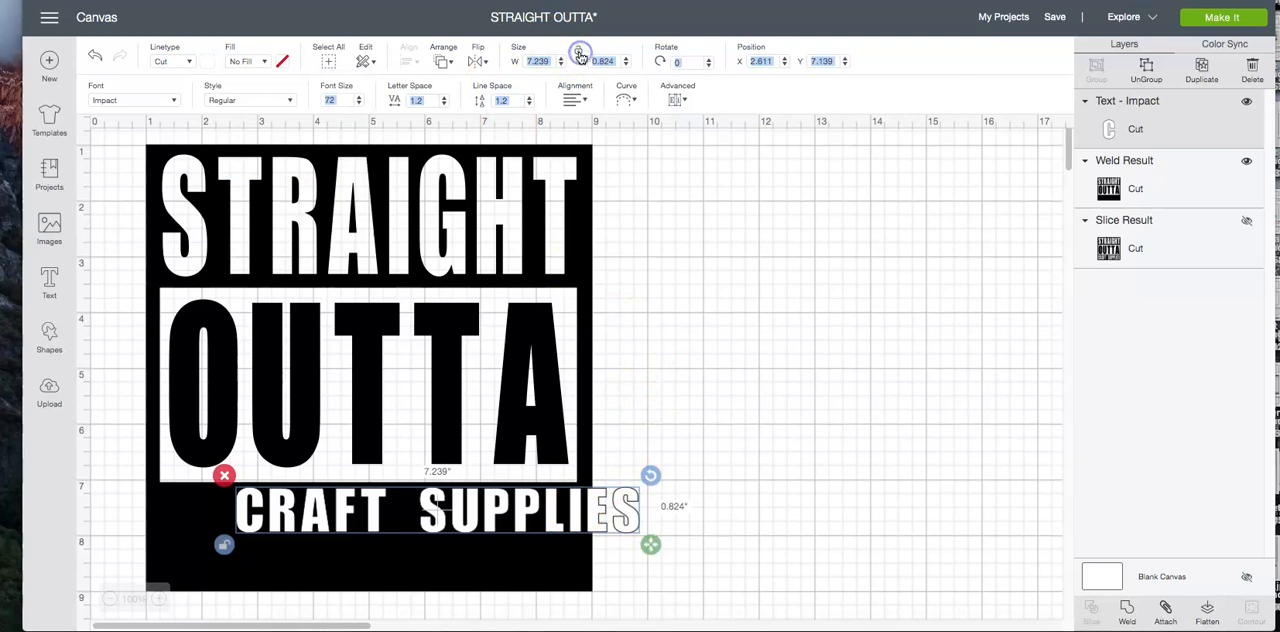
Resize the CRAFT SUPPLIES text to 7.531 inches wide and 1.532 inches high
left_click(540, 61)
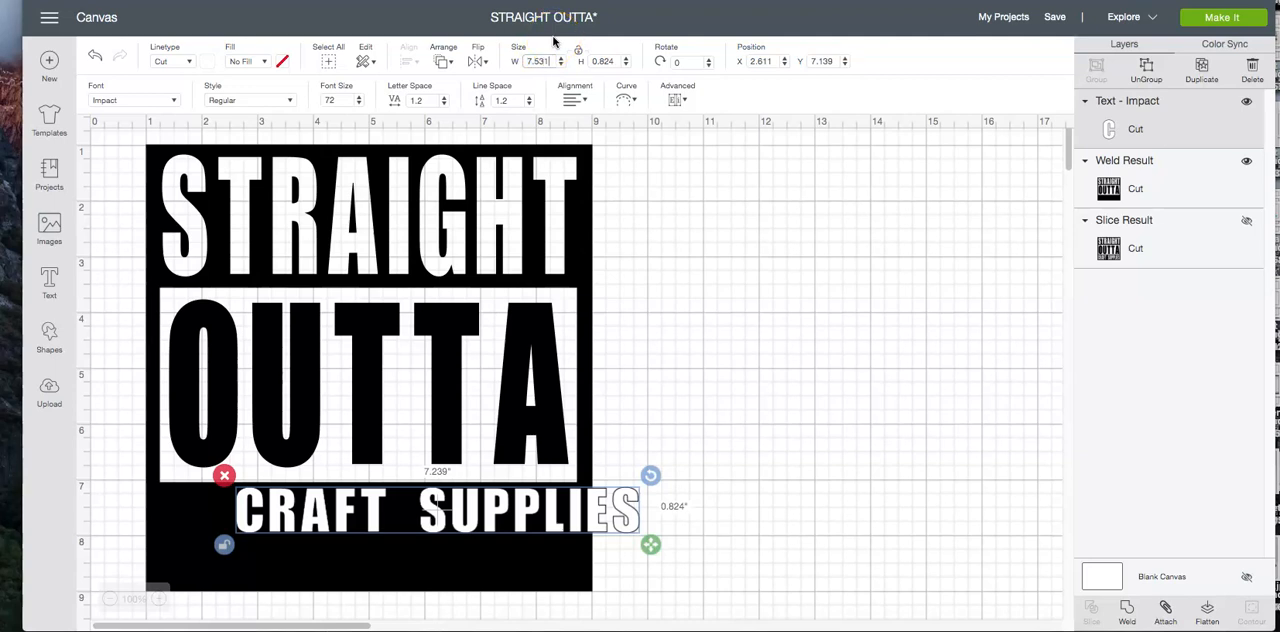
left_click(605, 61)
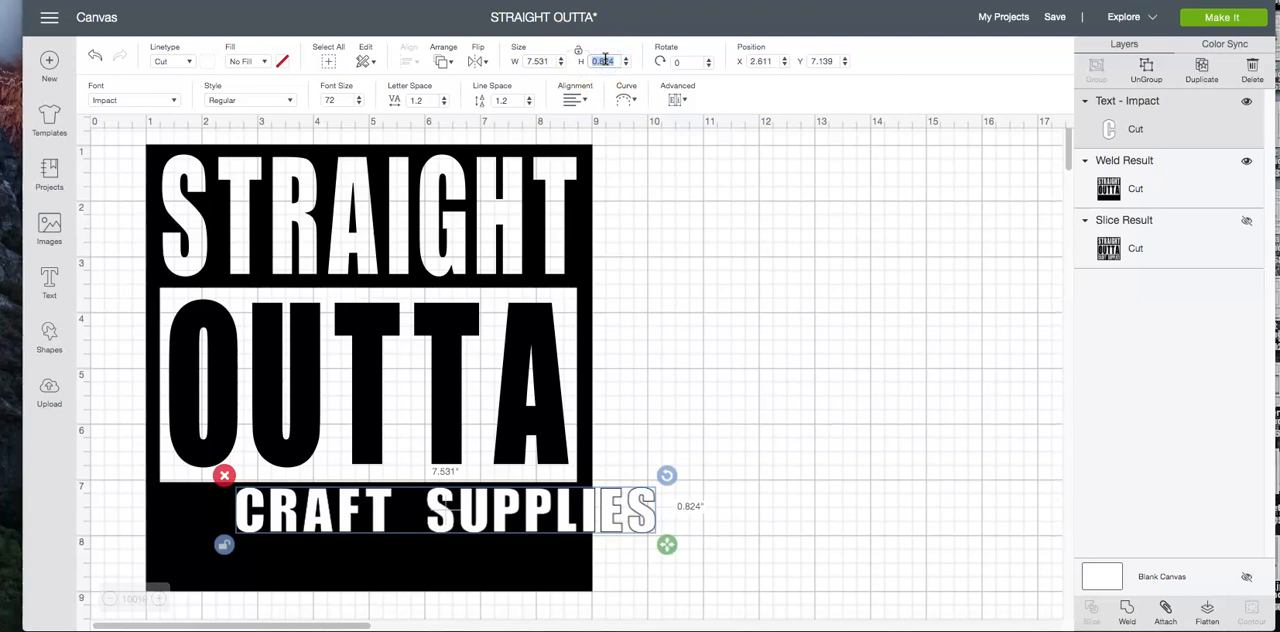
left_click(611, 33)
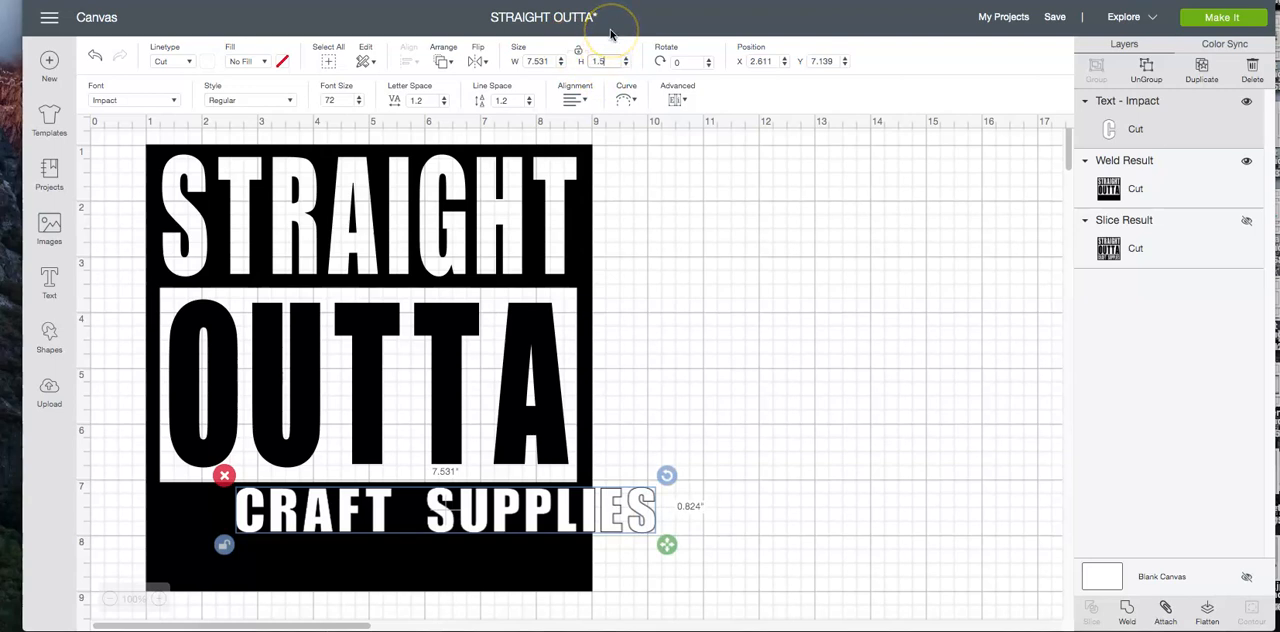
type("1.532")
key("Return")
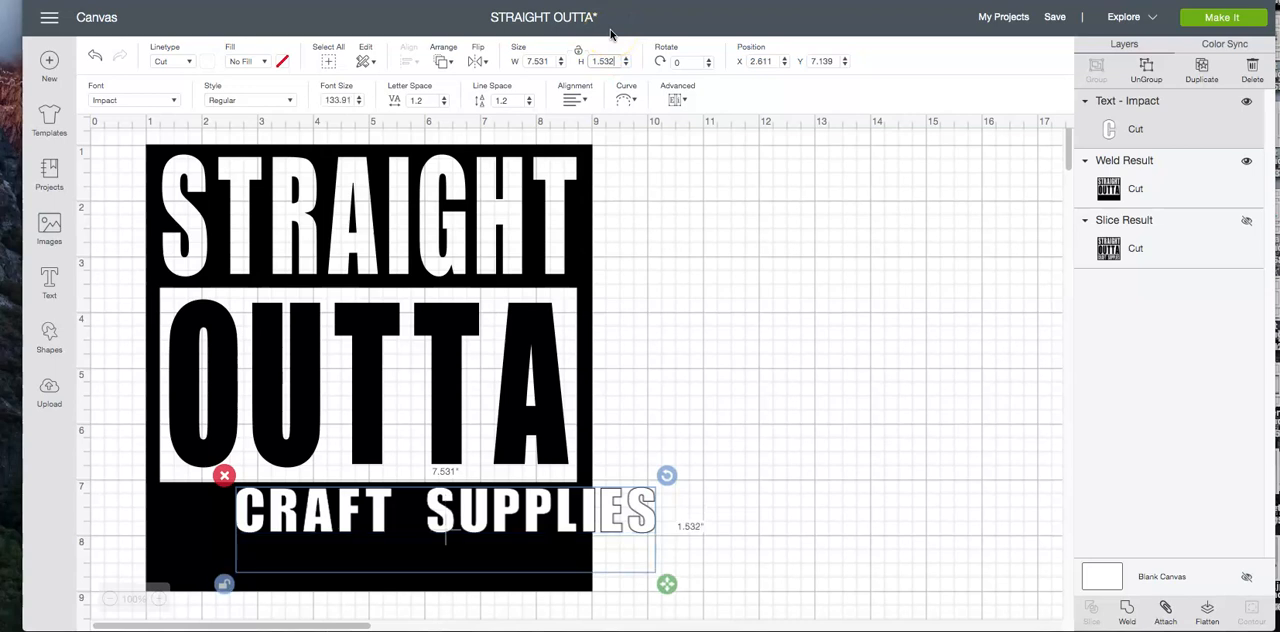
Move the CRAFT SUPPLIES text into the black band beneath OUTTA, at about X 1.264 and Y 7.278, and deselect it
left_click(762, 61)
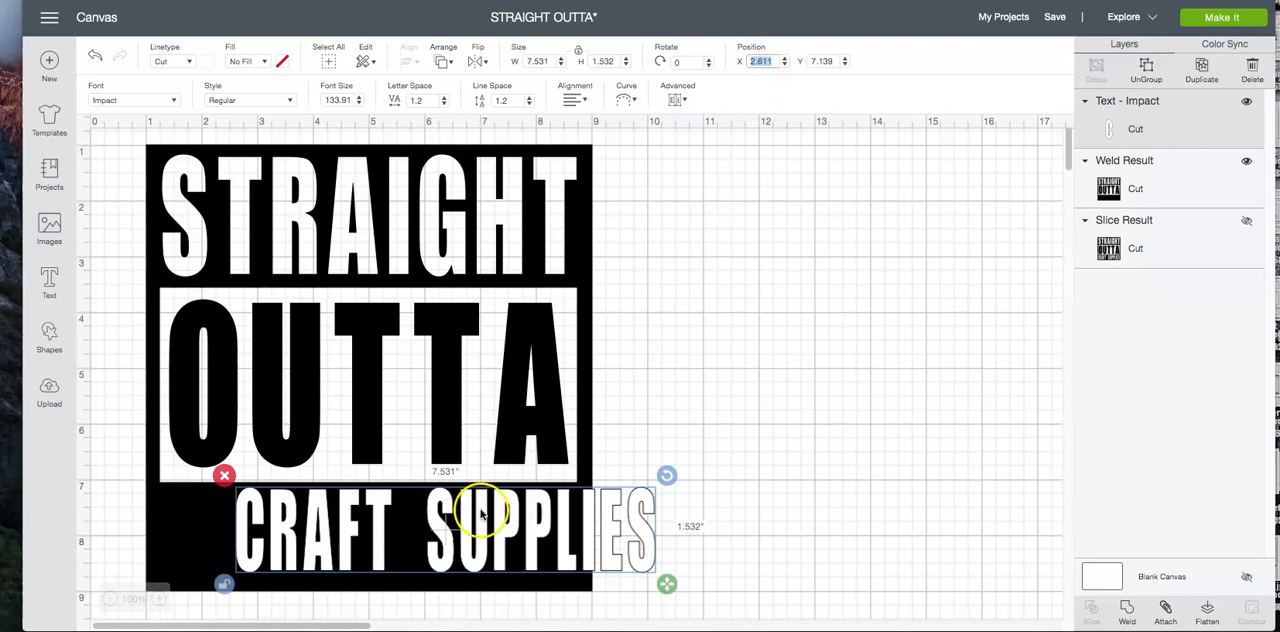
left_click_drag(463, 519, 404, 529)
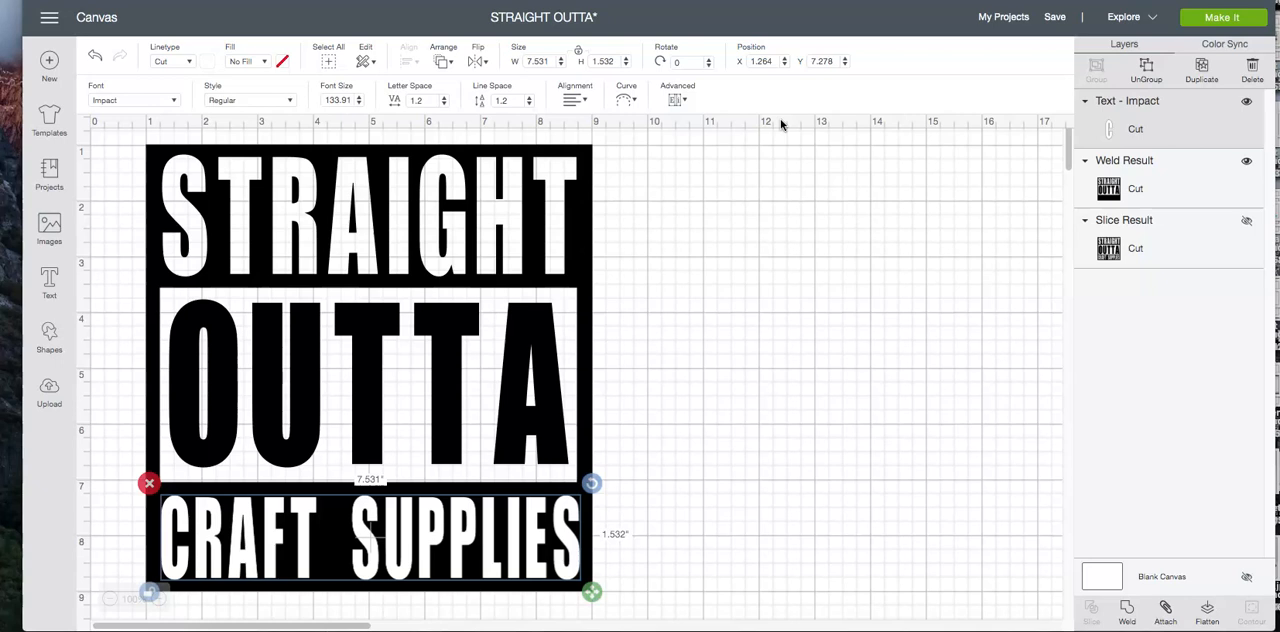
left_click(773, 64)
left_click(684, 454)
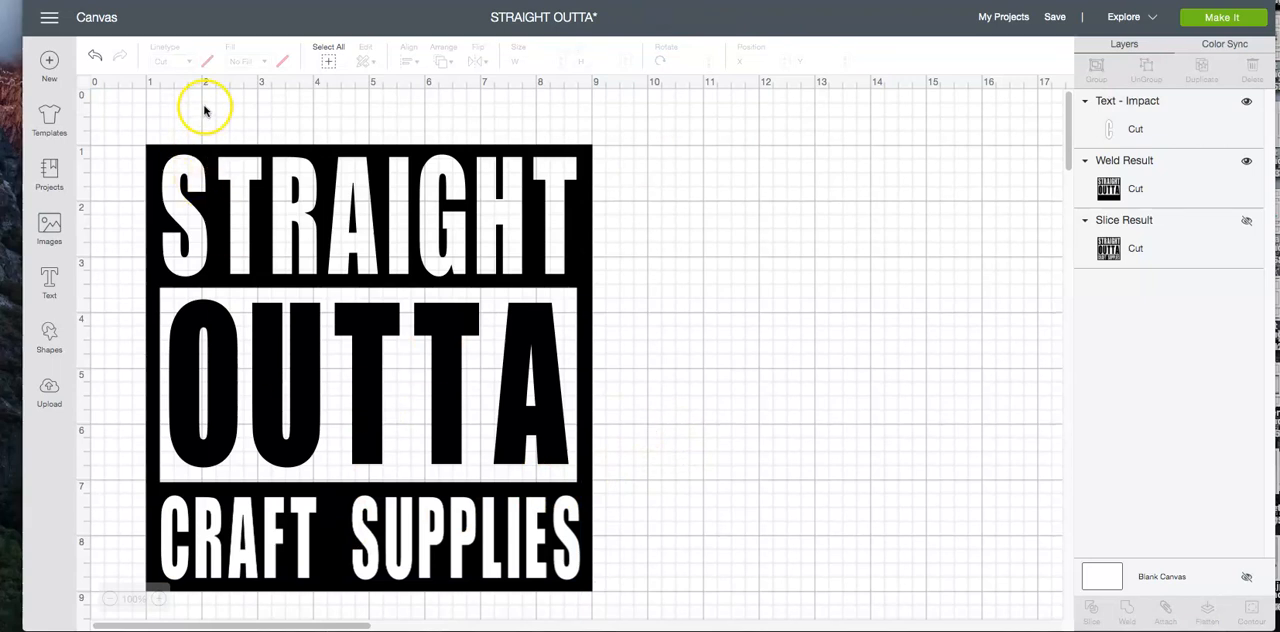
Slice the CRAFT SUPPLIES text out of the black square and delete both leftover lettering pieces
left_click(326, 63)
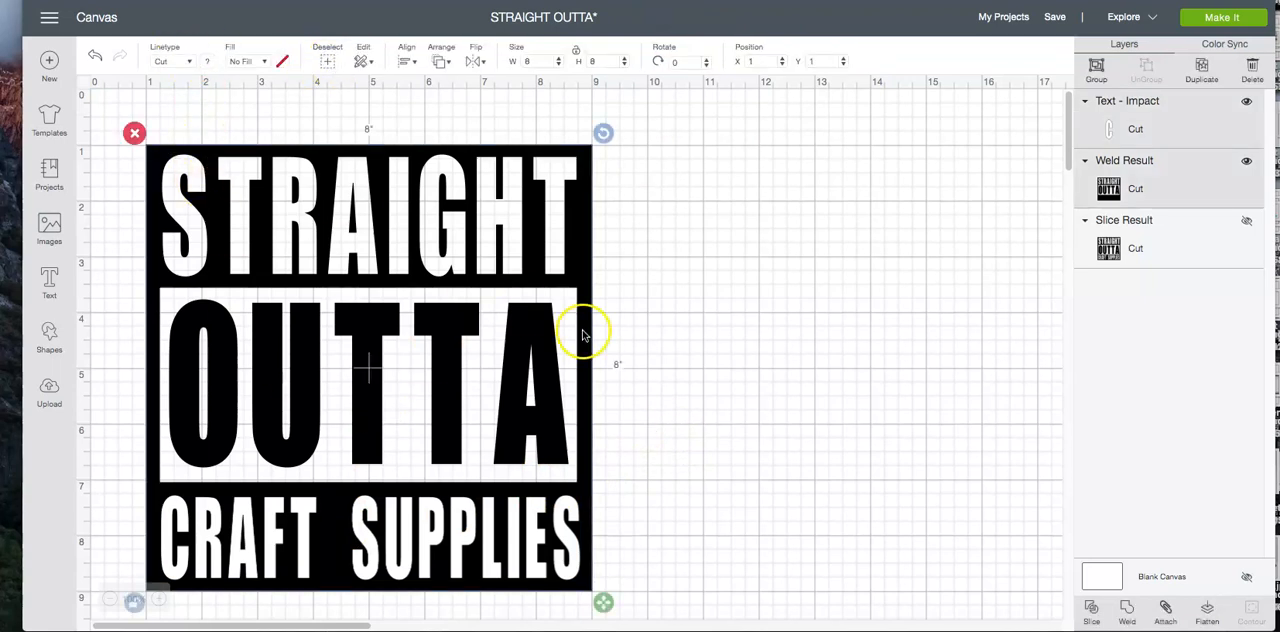
left_click(1091, 604)
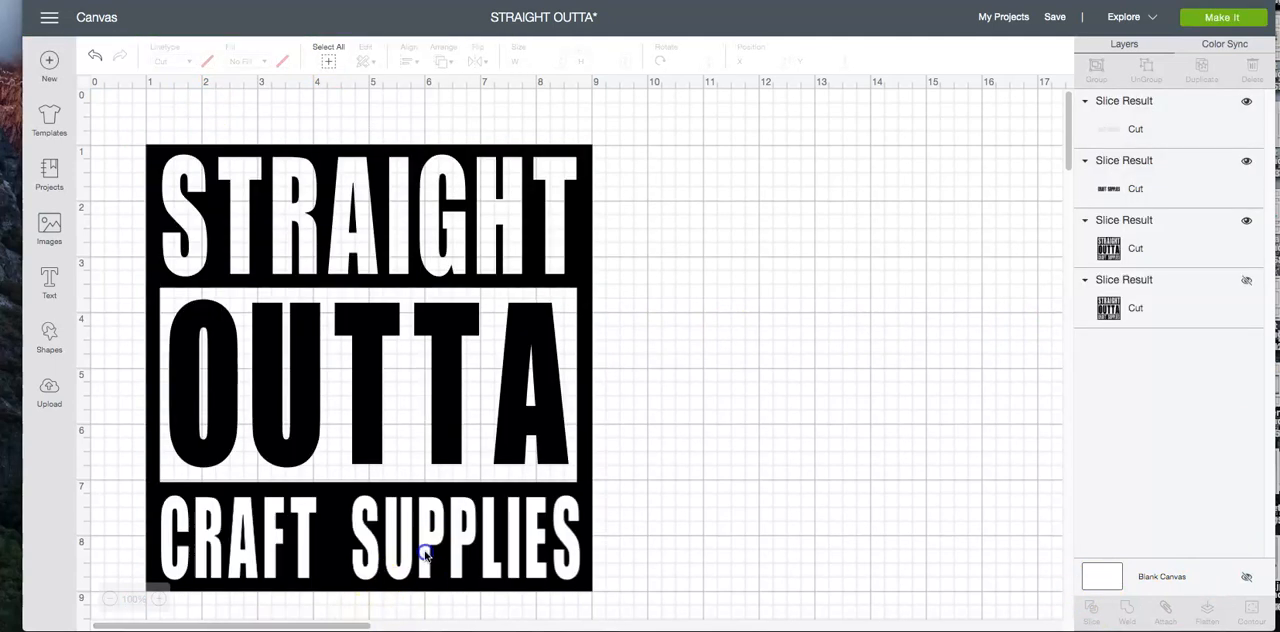
left_click(425, 556)
key("Delete")
left_click(425, 556)
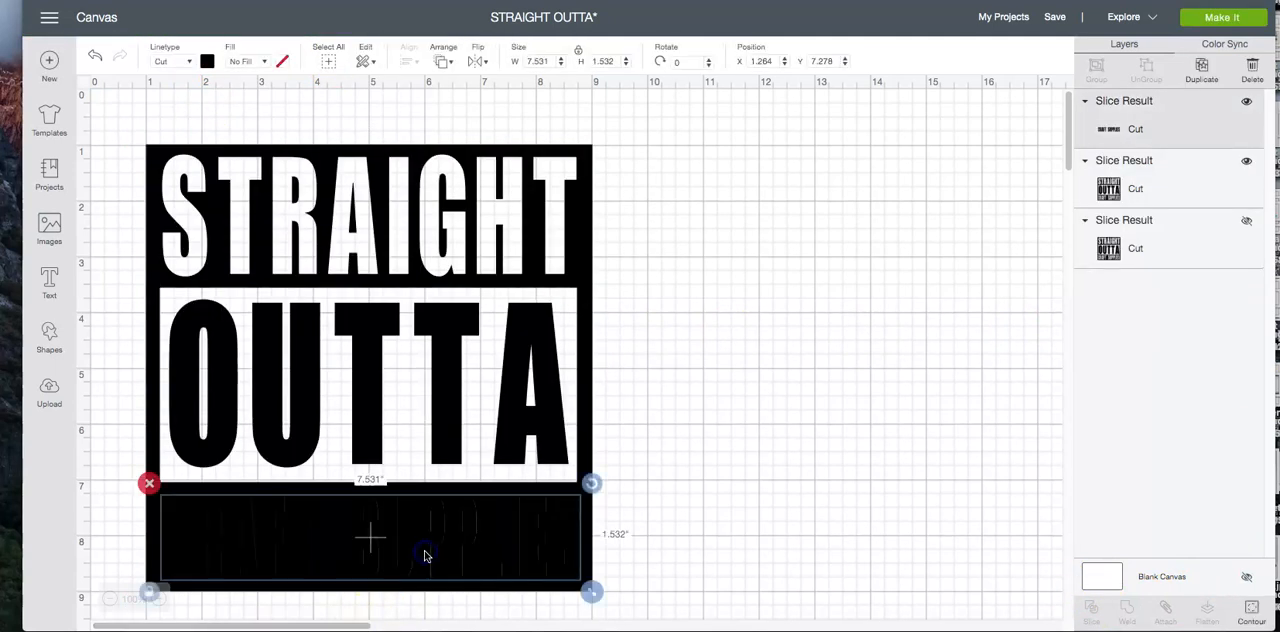
key("Delete")
left_click(620, 498)
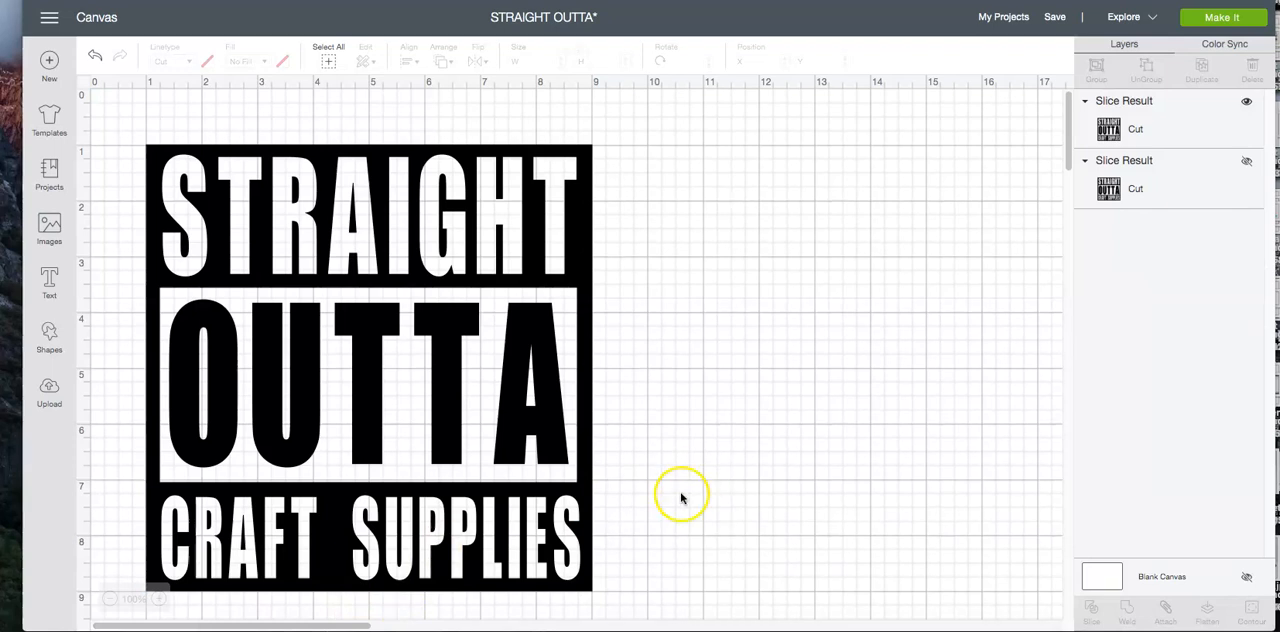
Move the finished design to about X 5, Y 0.5 and set its width to 9 inches with locked proportions
left_click_drag(415, 237, 642, 208)
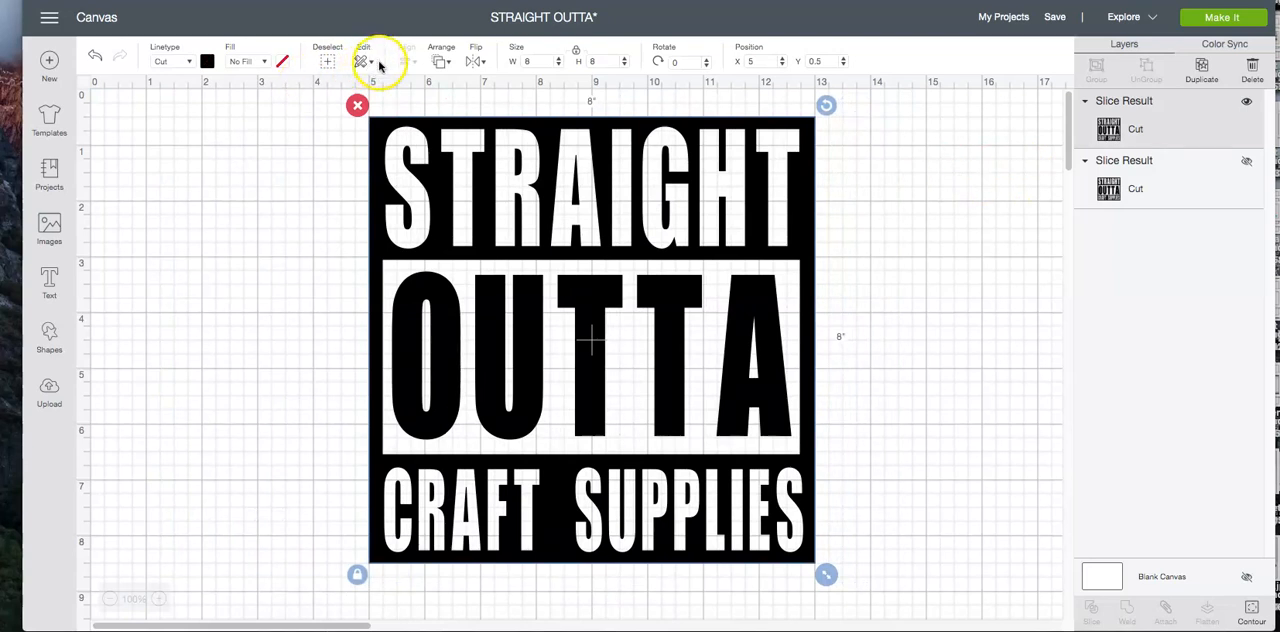
left_click(541, 60)
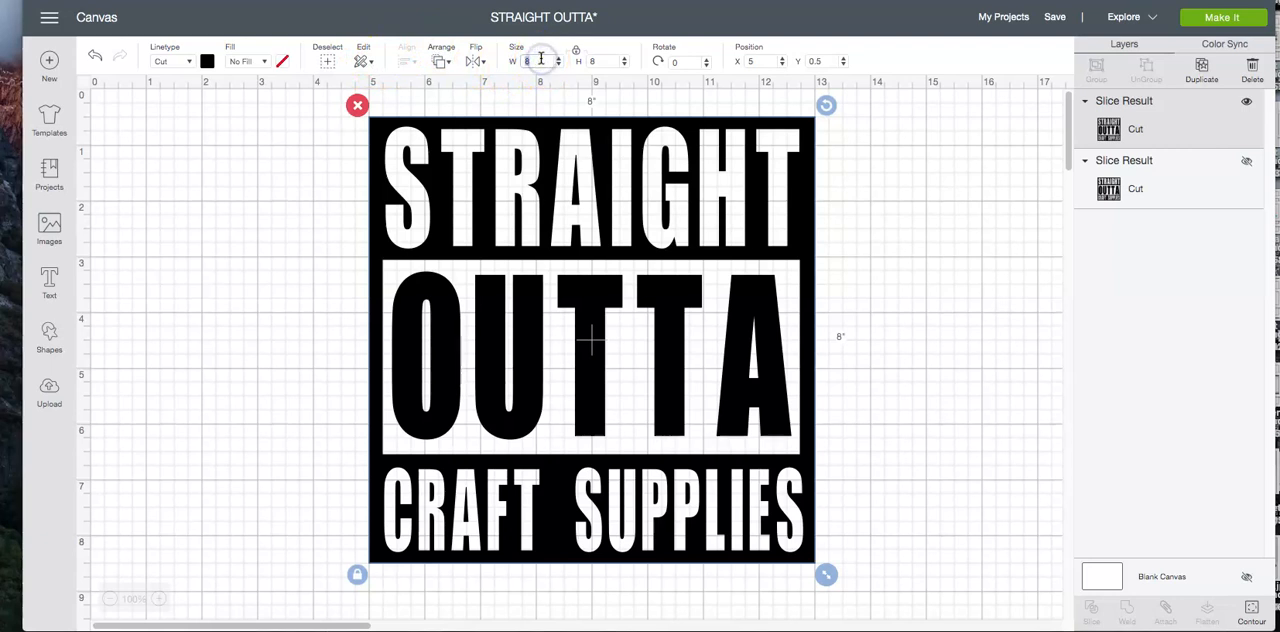
type("9")
key("Return")
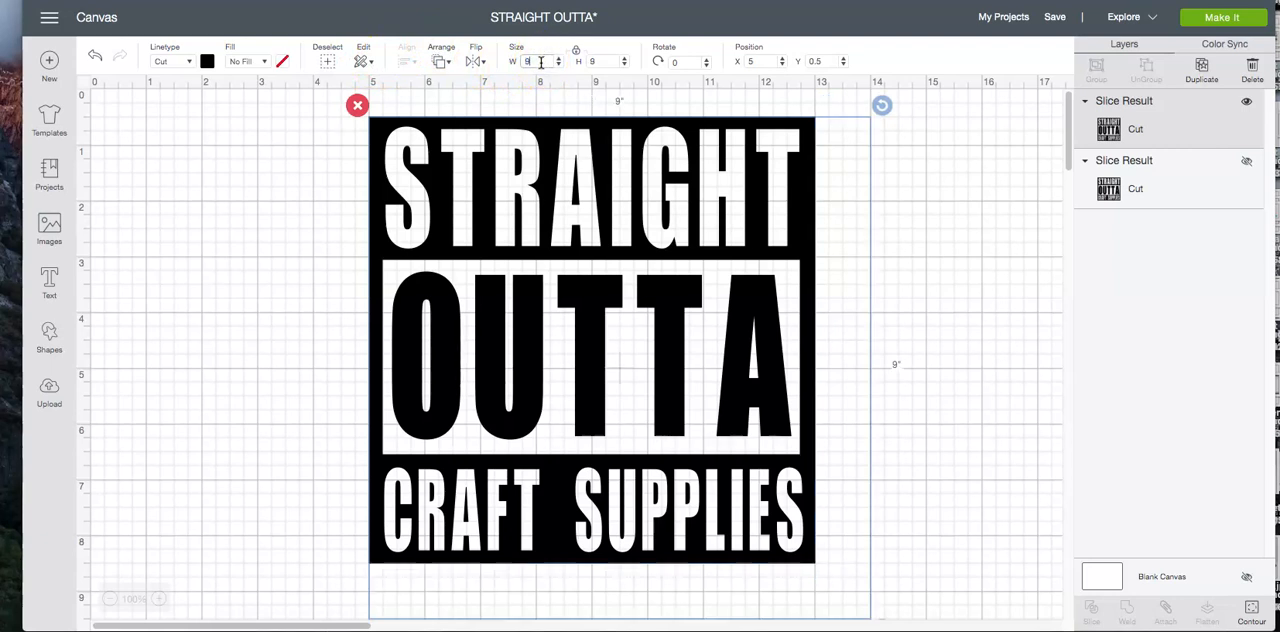
Enlarge the design to 11.45 inches wide and shift it to about X 2.861, Y 0.208
double_click(535, 57)
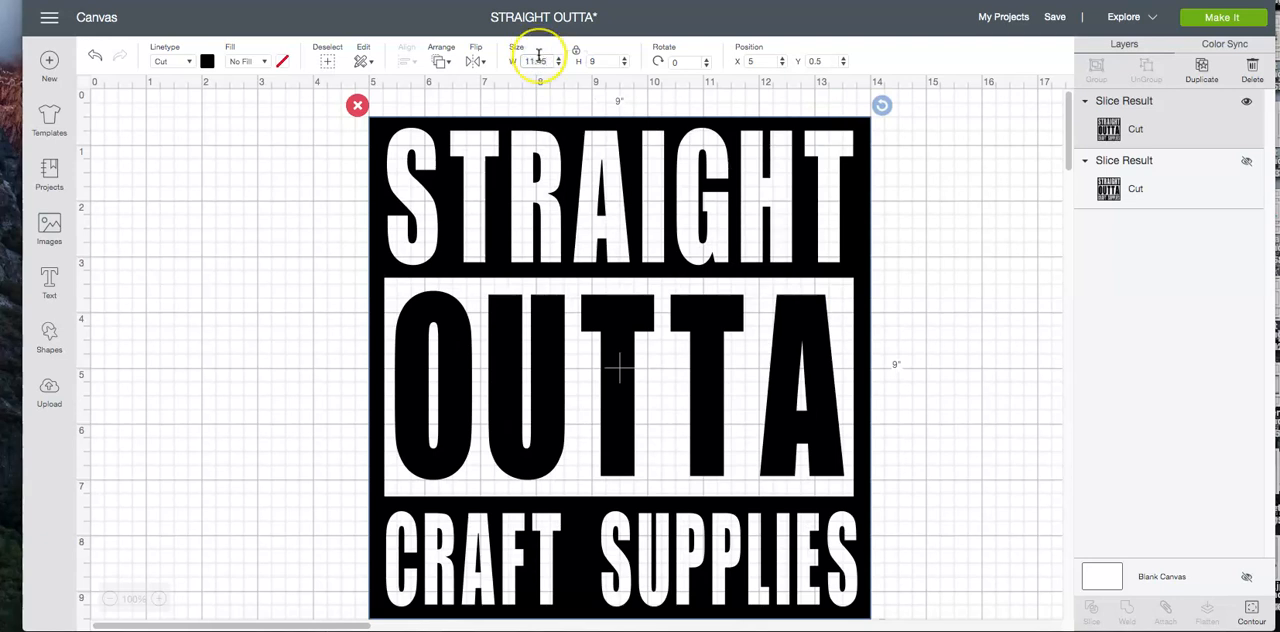
type("11.45")
key("Return")
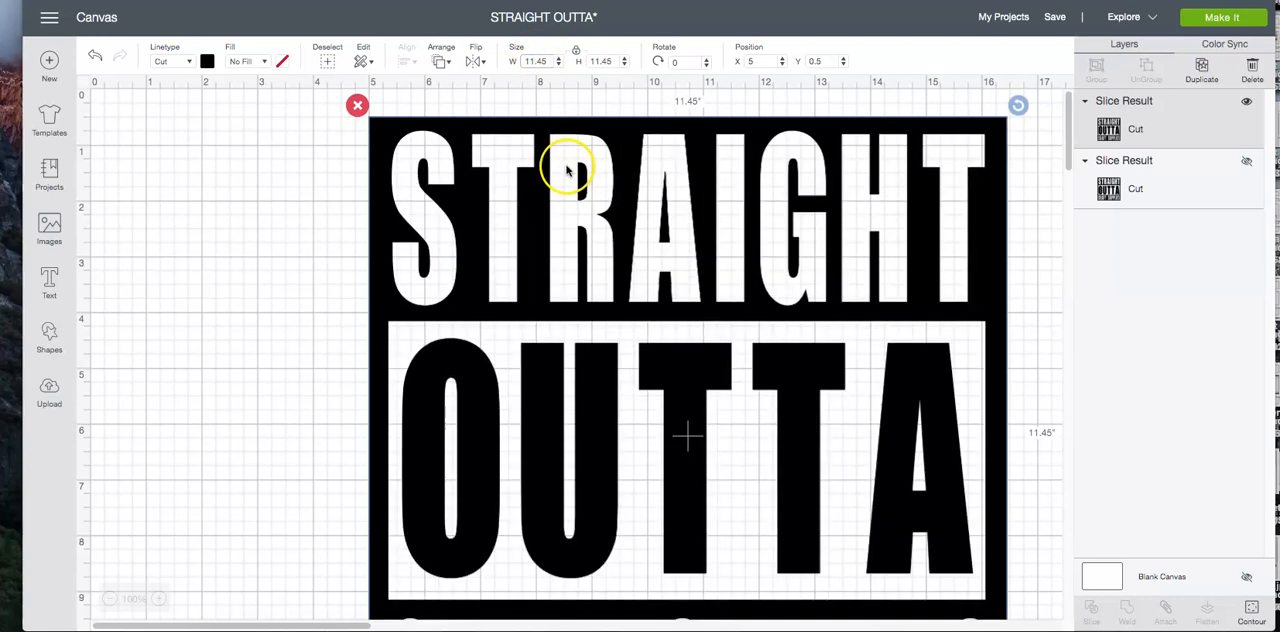
left_click_drag(620, 214, 503, 202)
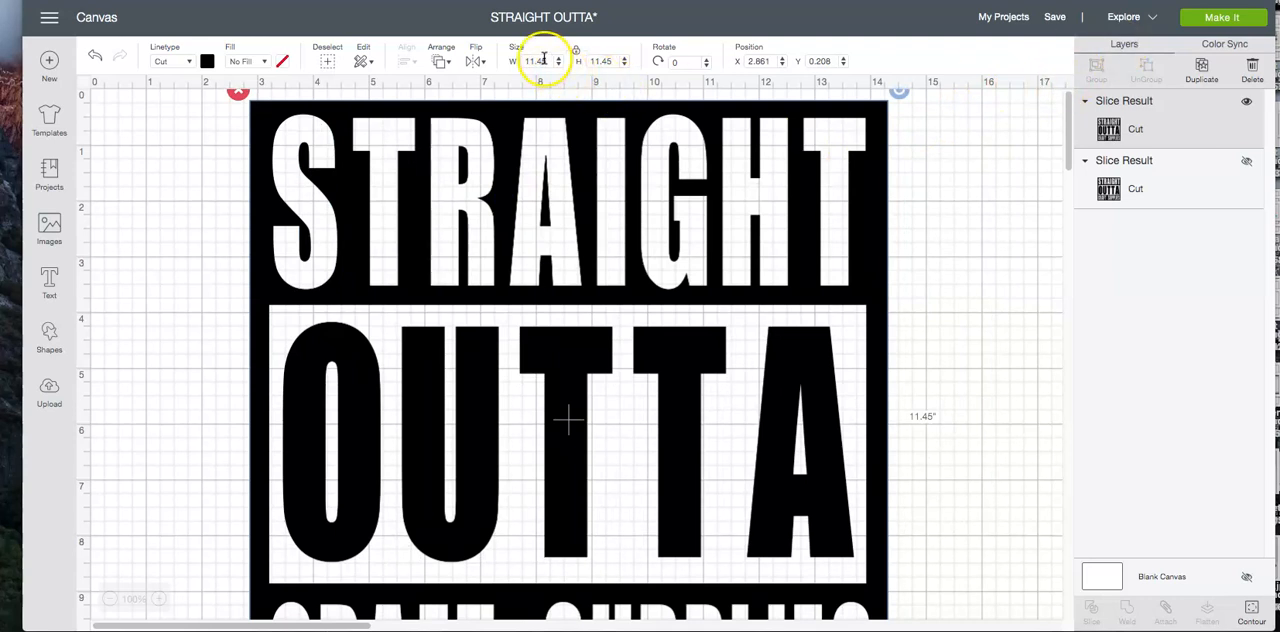
Preview how the black design fits on the 12 x 12 inch cutting mat, and return to the canvas
left_click(1236, 20)
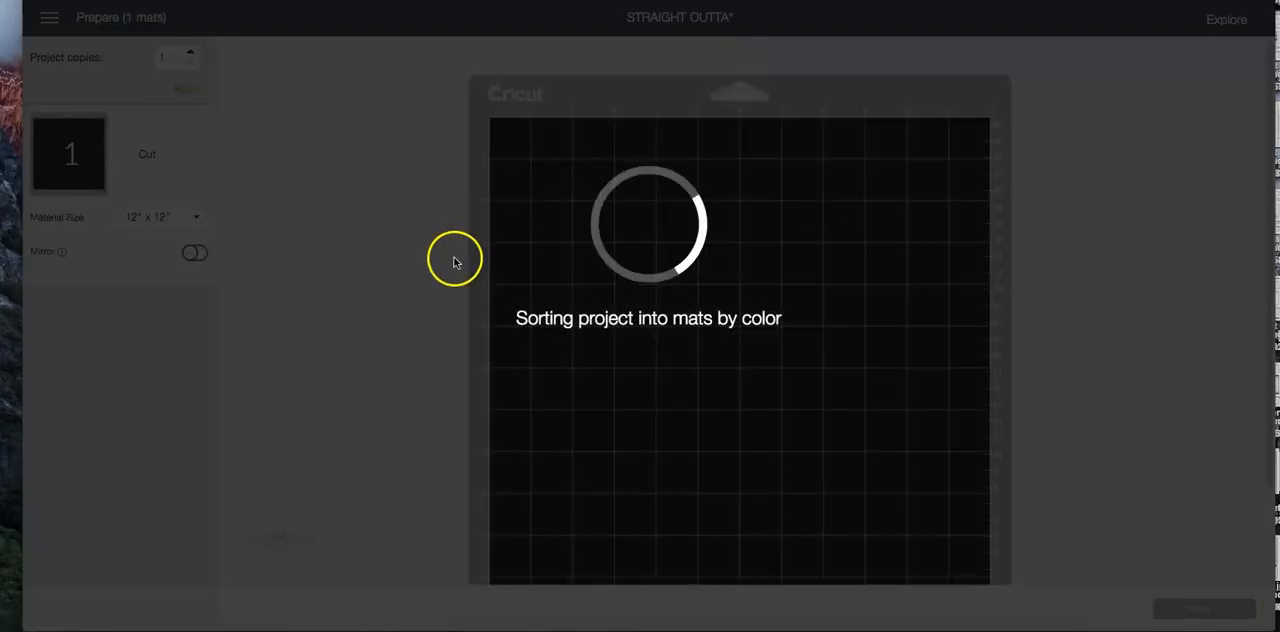
scroll(760, 275, "down", 1)
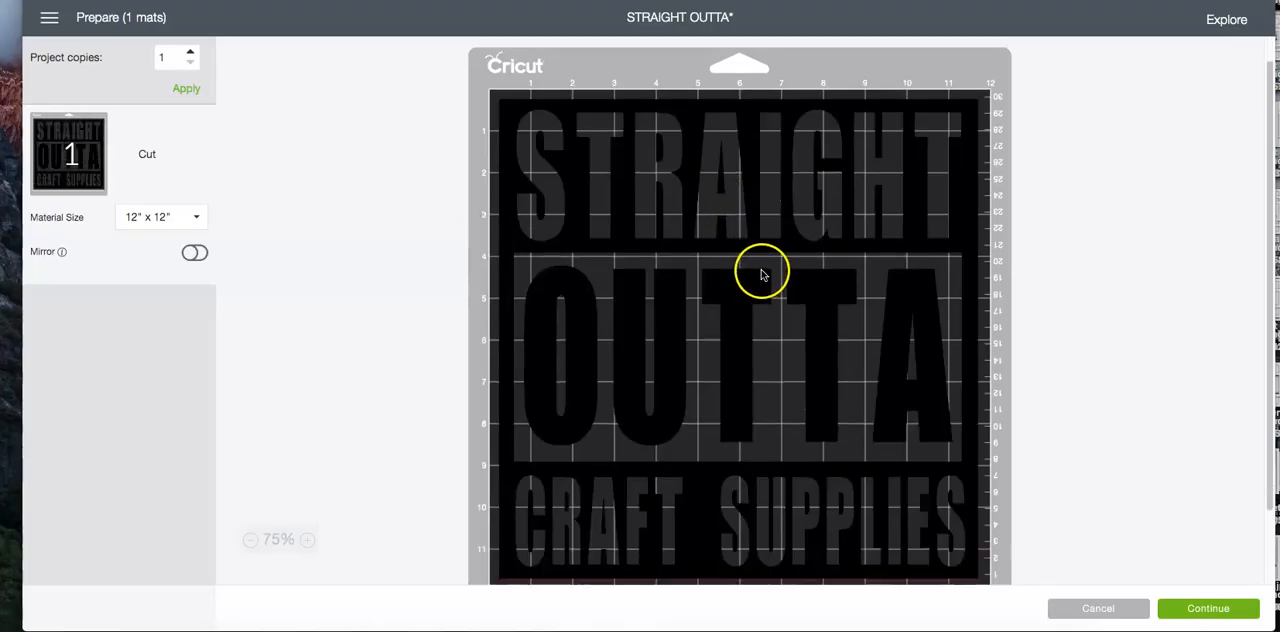
scroll(760, 275, "down", 1)
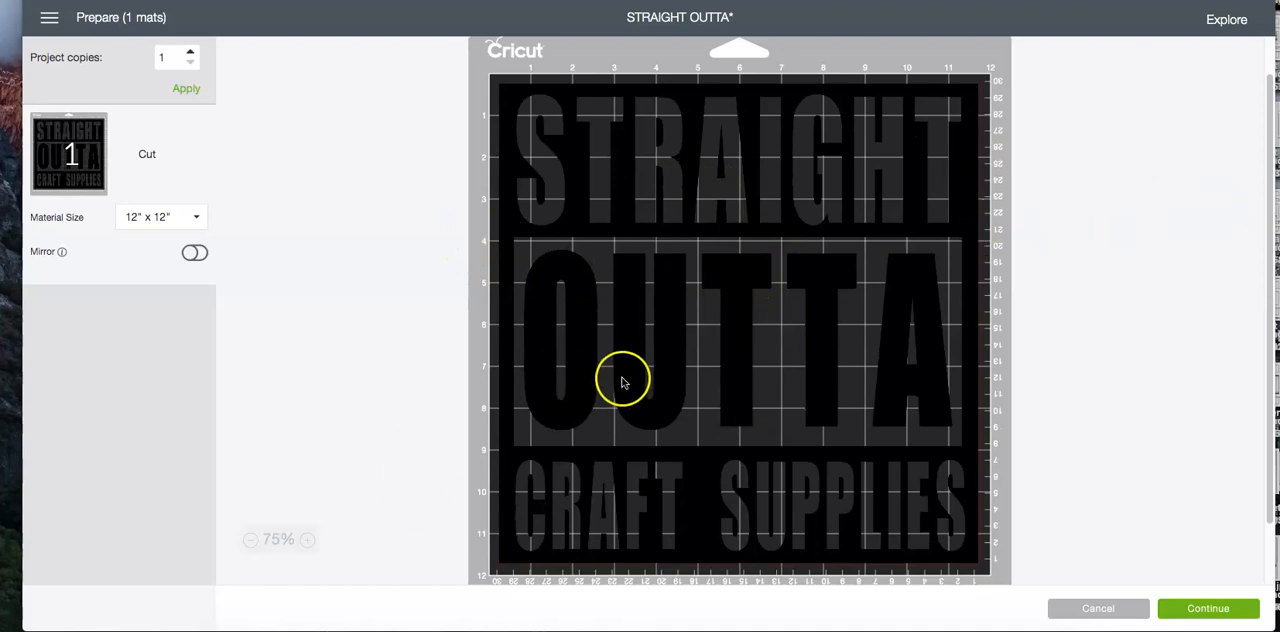
scroll(625, 377, "up", 2)
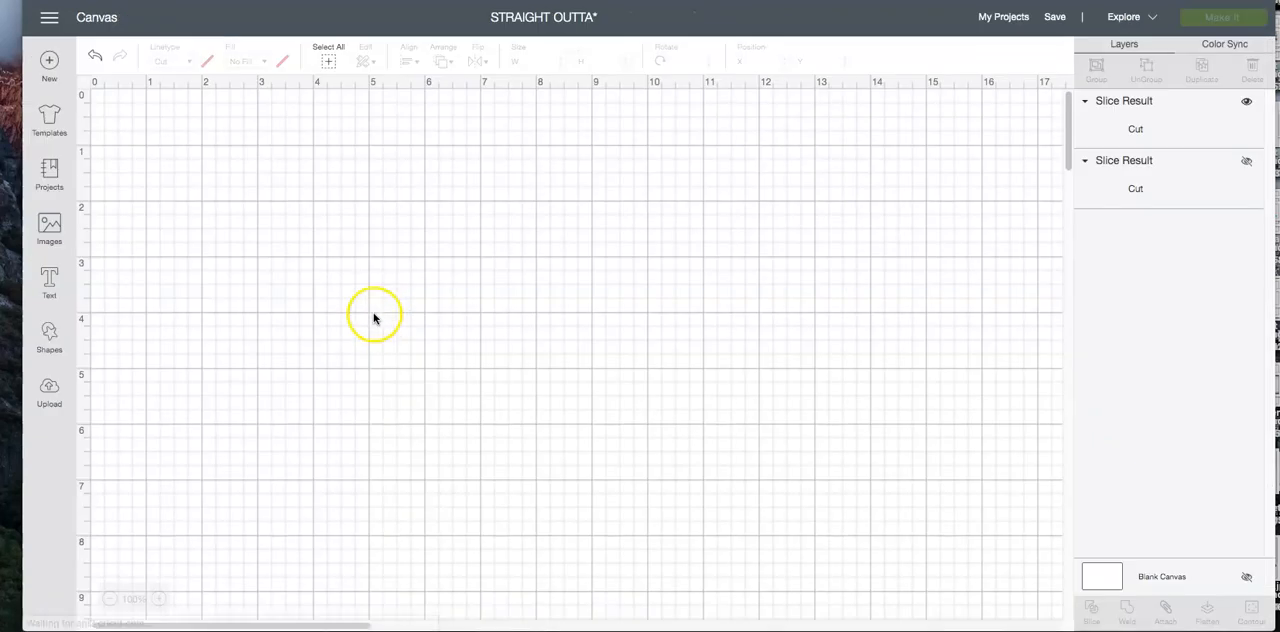
Change the whole sliced design's material color to white
left_click(281, 262)
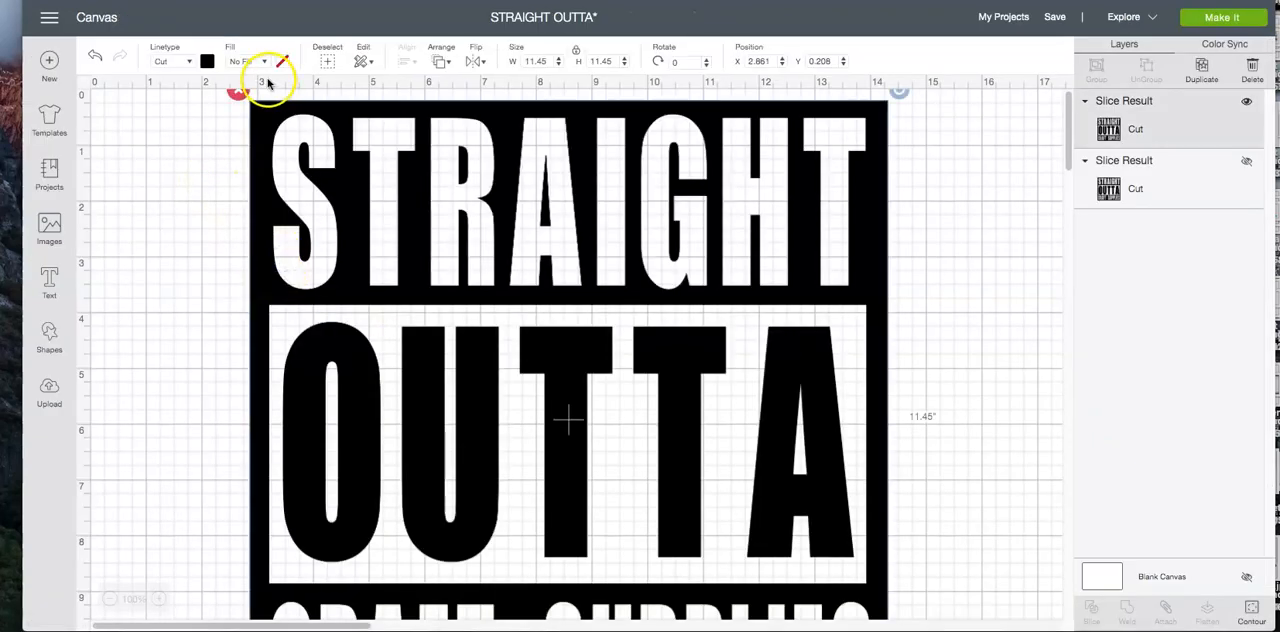
left_click(207, 61)
left_click(226, 201)
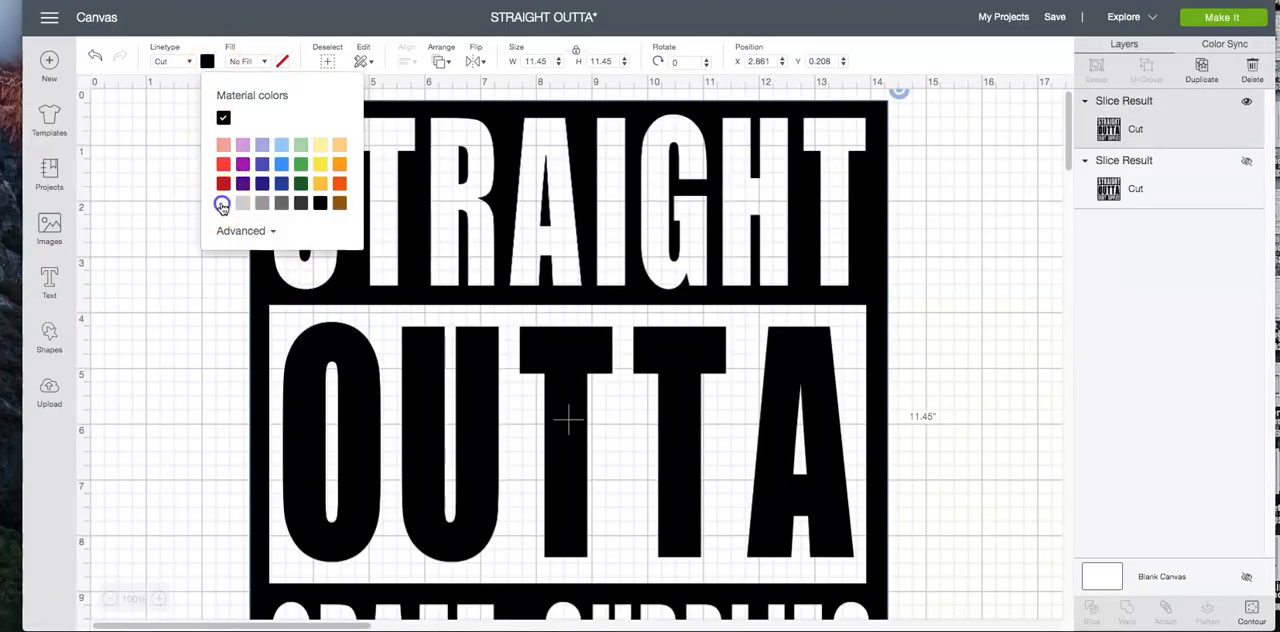
Preview the white design on the cutting mat with Mirror turned on, and cancel back to the canvas
left_click(1217, 16)
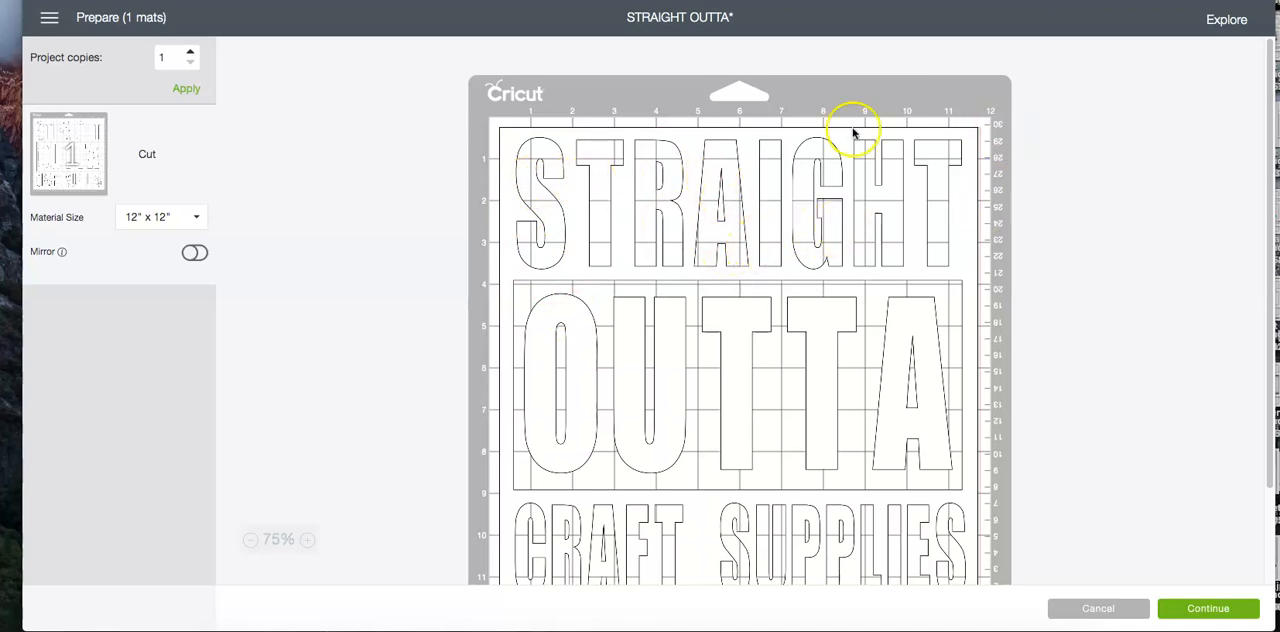
left_click(660, 286)
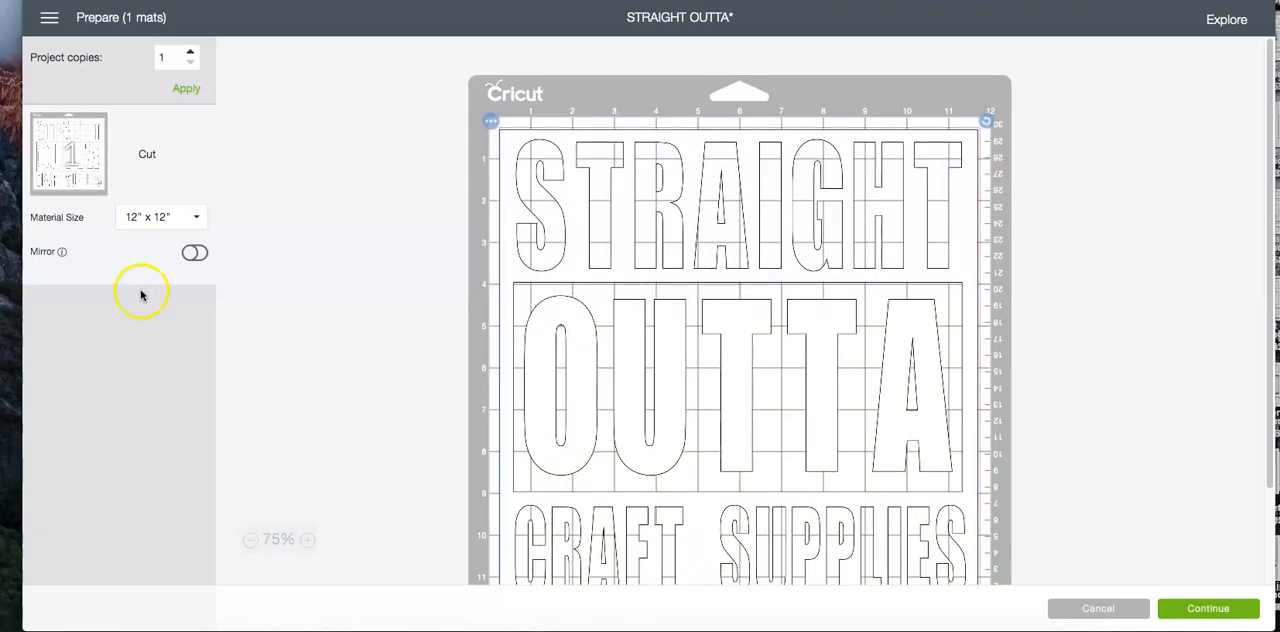
left_click(188, 253)
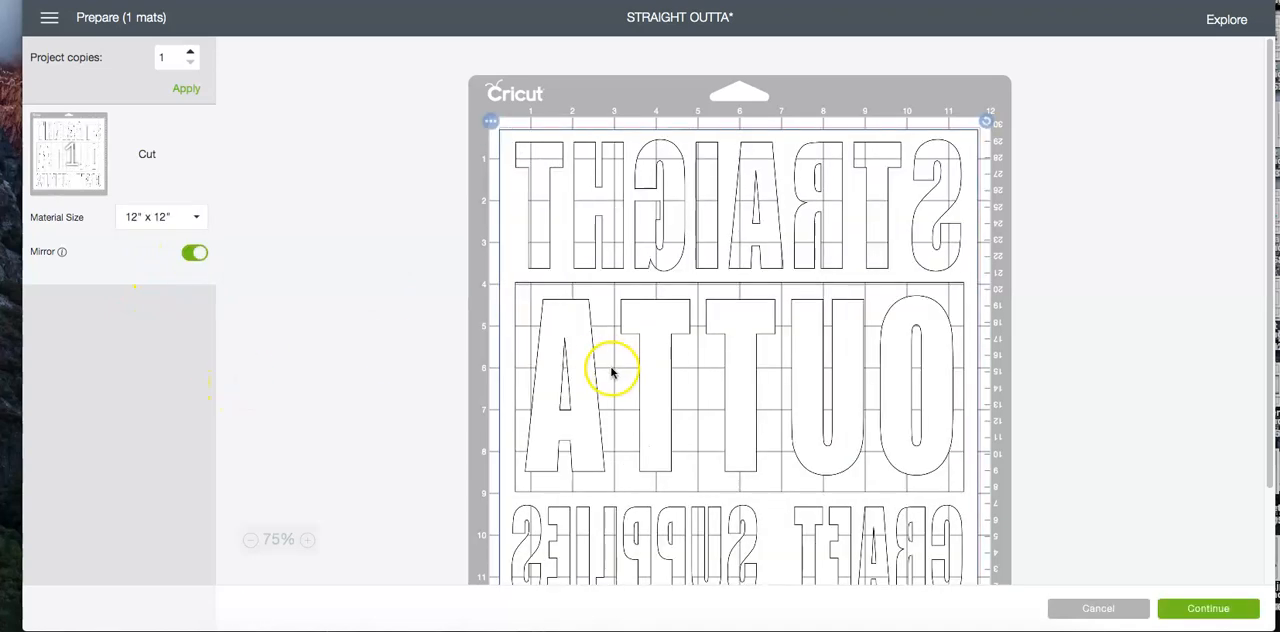
scroll(608, 366, "down", 2)
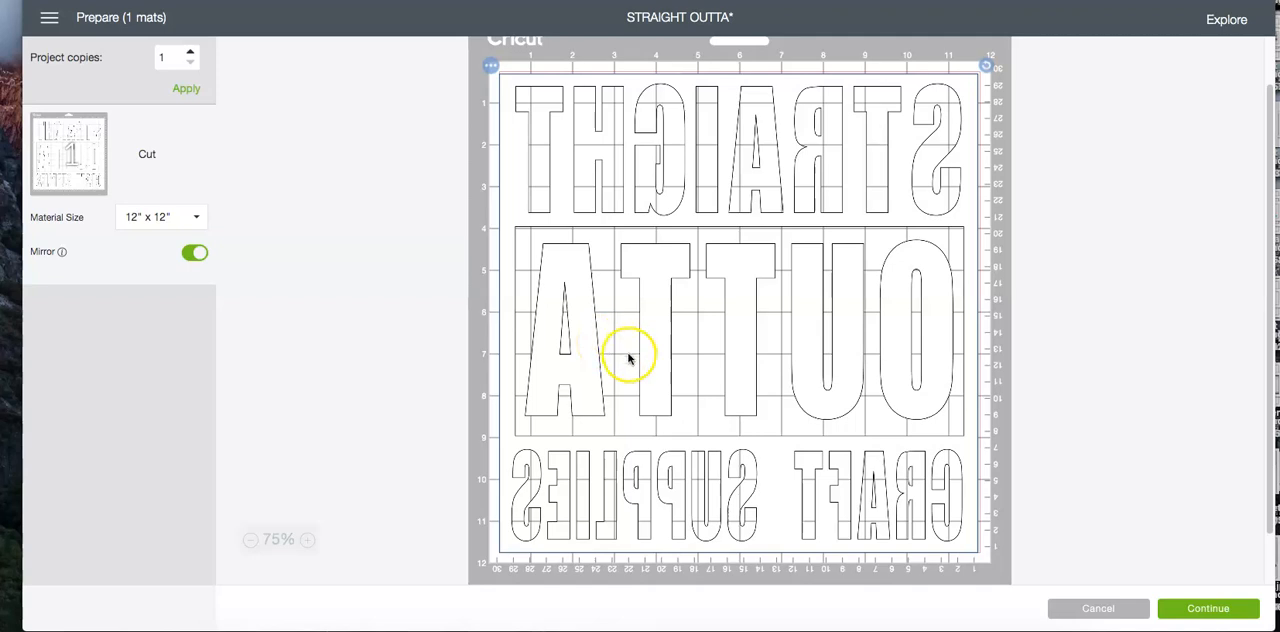
left_click(1120, 612)
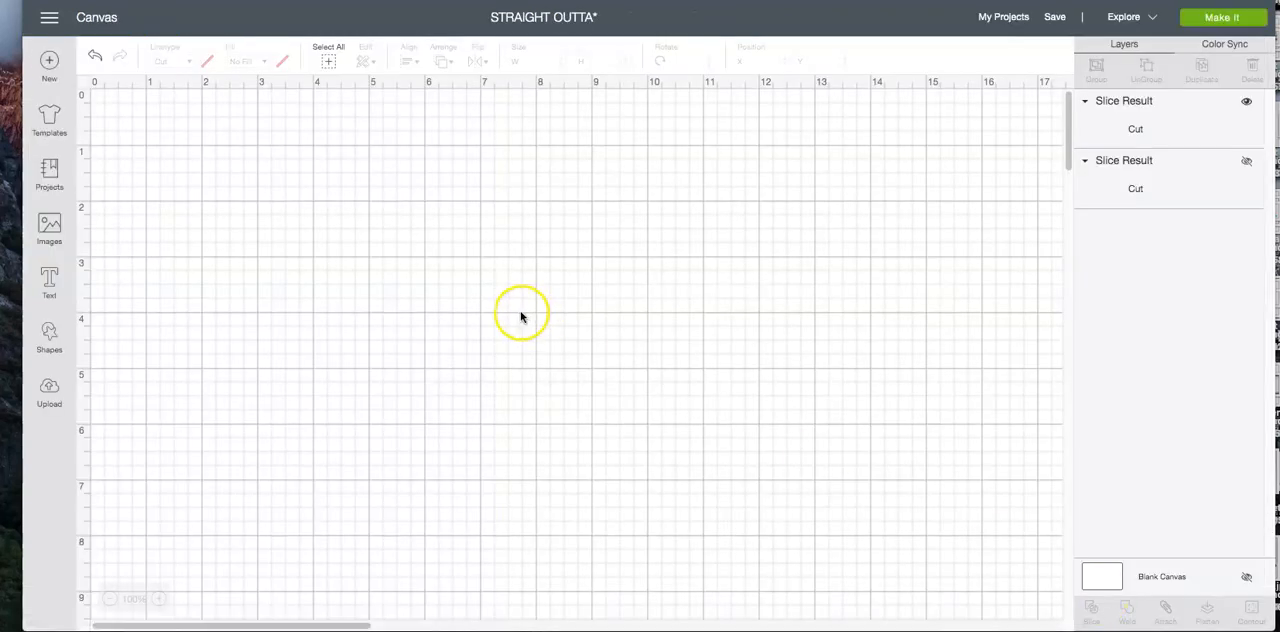
Select the design on the canvas and set its material color back to black
left_click(466, 296)
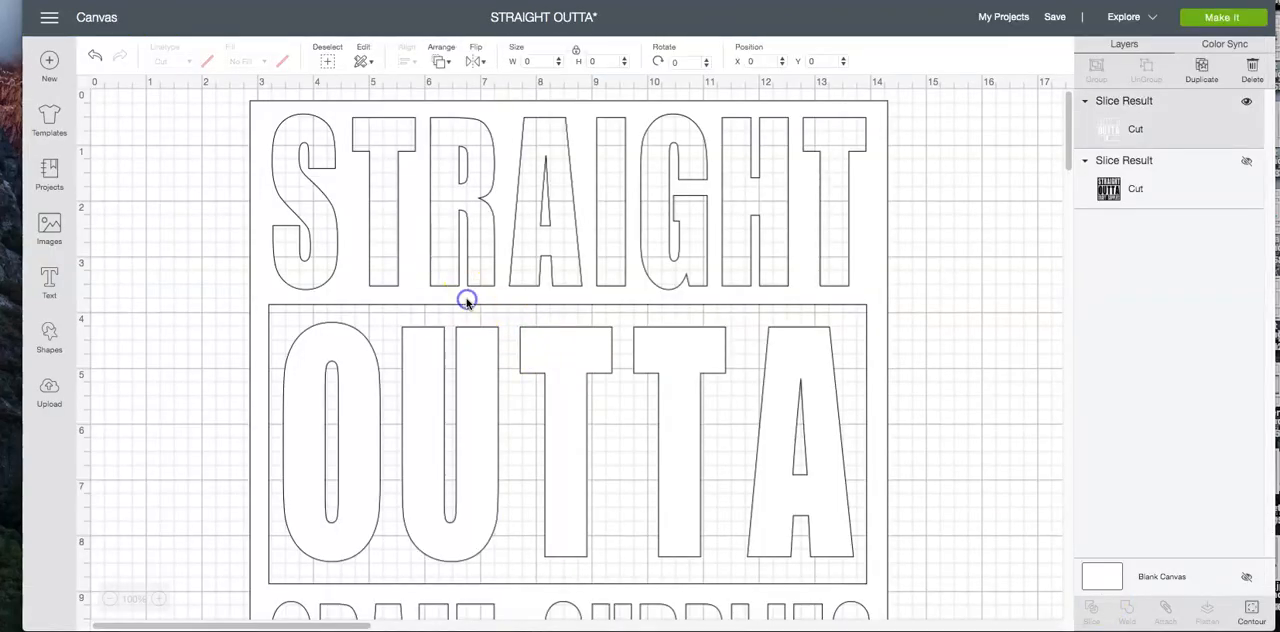
left_click(206, 63)
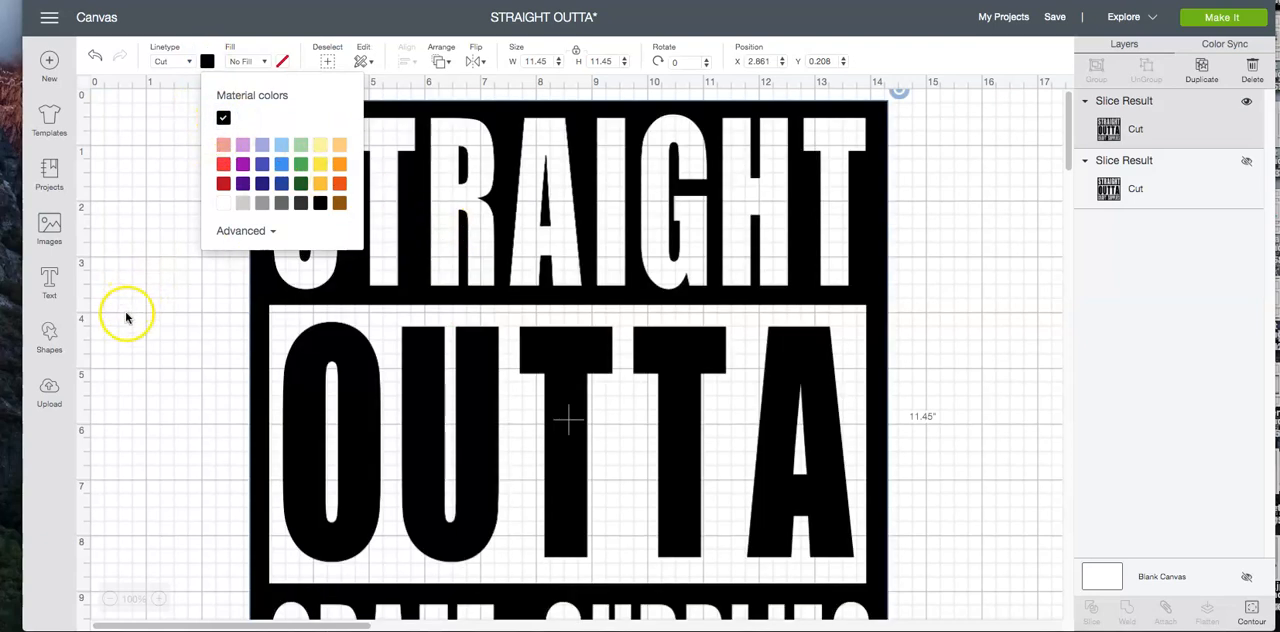
Set the design's width to 5 inches with locked proportions and move it to about X 4.5, Y 1.194
left_click(541, 61)
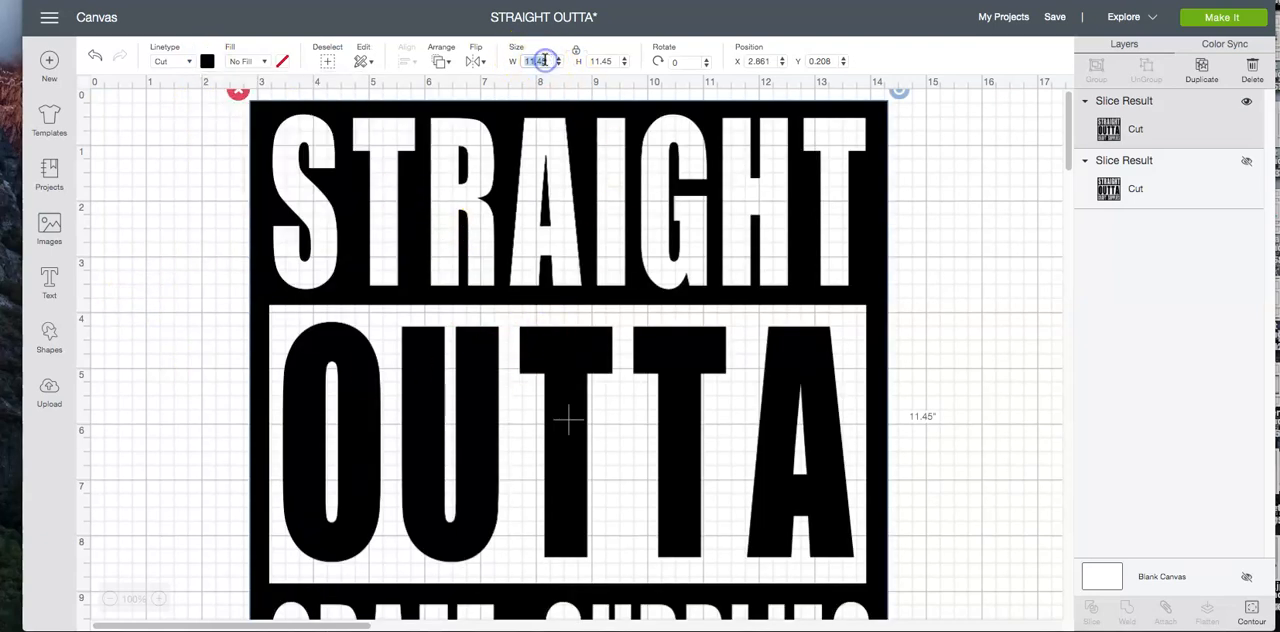
key("Return")
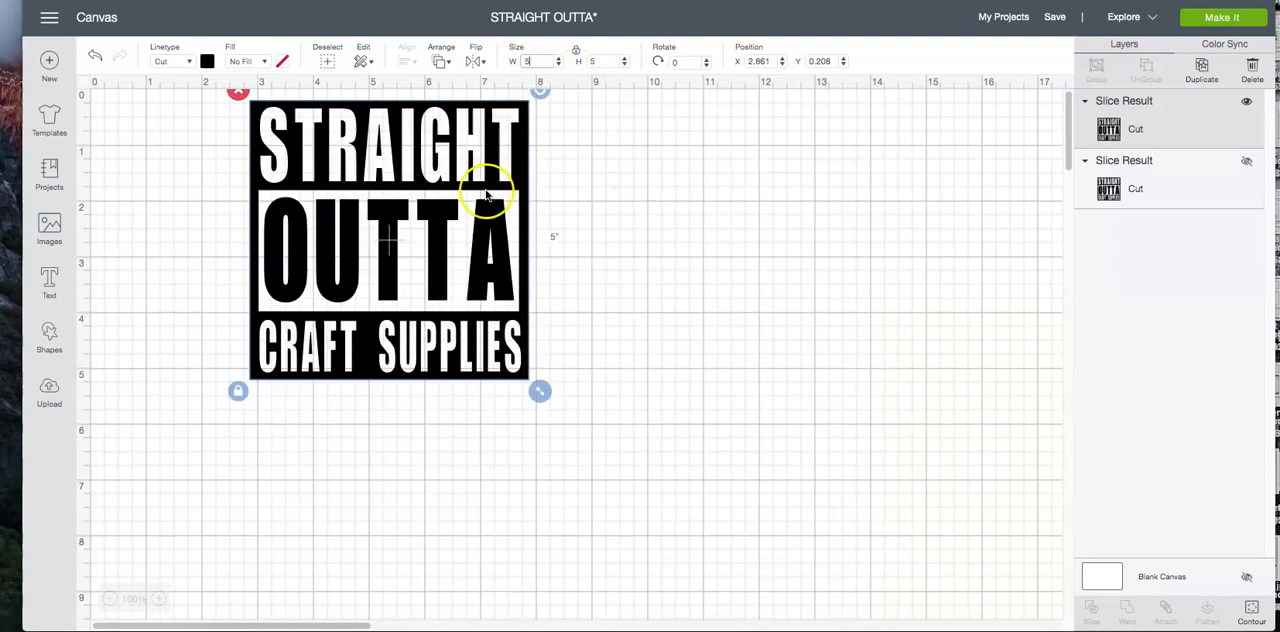
left_click_drag(422, 188, 514, 234)
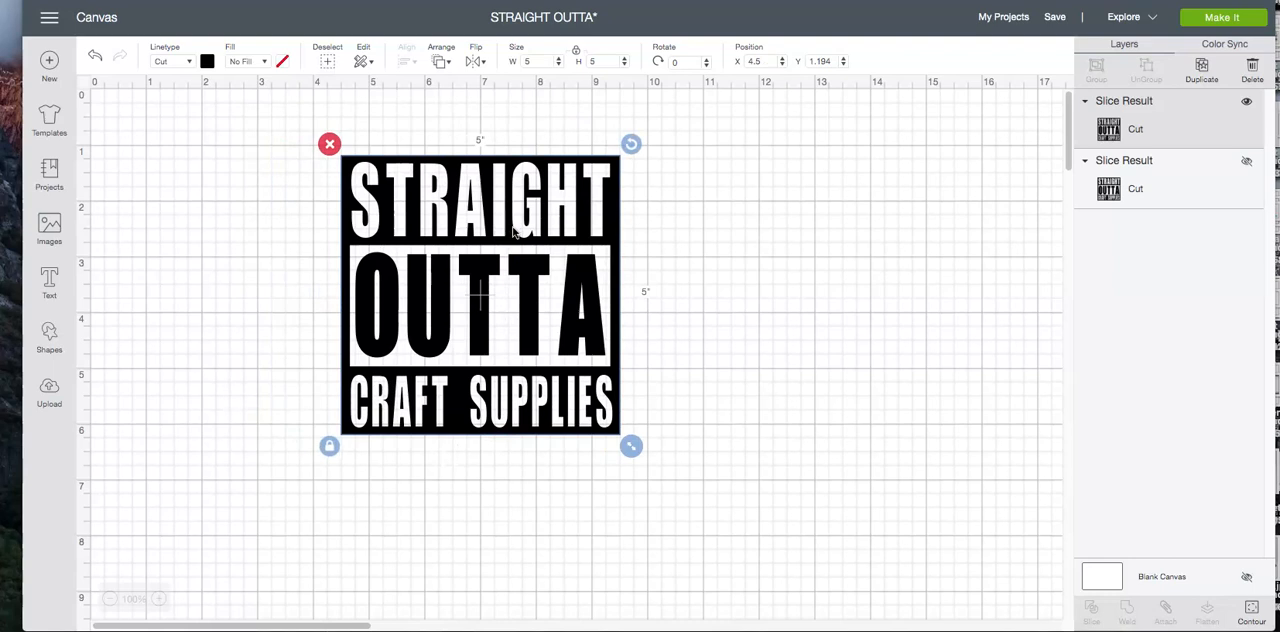